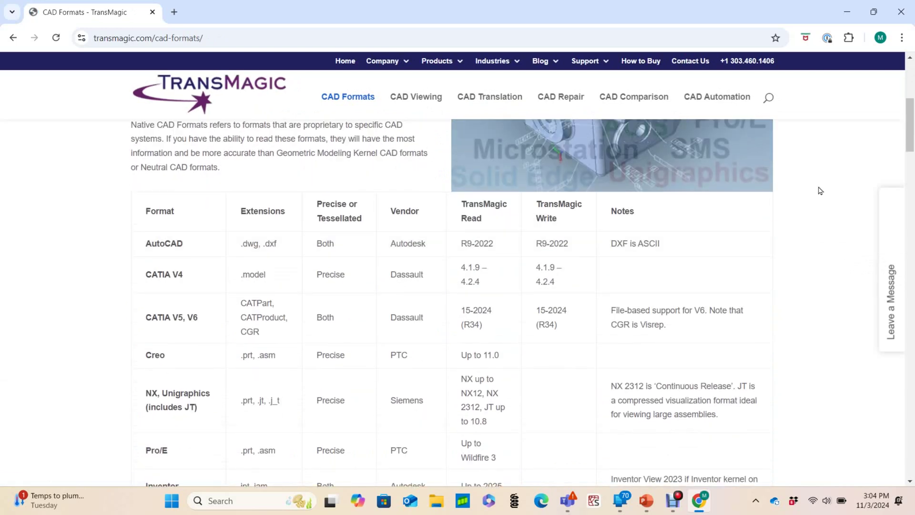
Step: Examine the TransMagic native CAD formats table for the extensions, read and write versions, and notes of each format
{"action": "scroll", "coordinate": [820, 191], "scroll_direction": "down", "scroll_amount": 1}
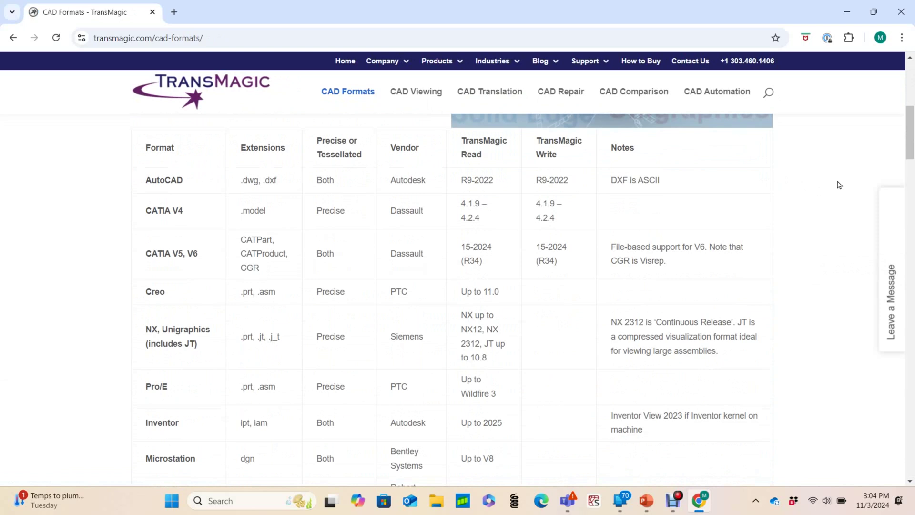
{"action": "scroll", "coordinate": [840, 185], "scroll_direction": "down", "scroll_amount": 2}
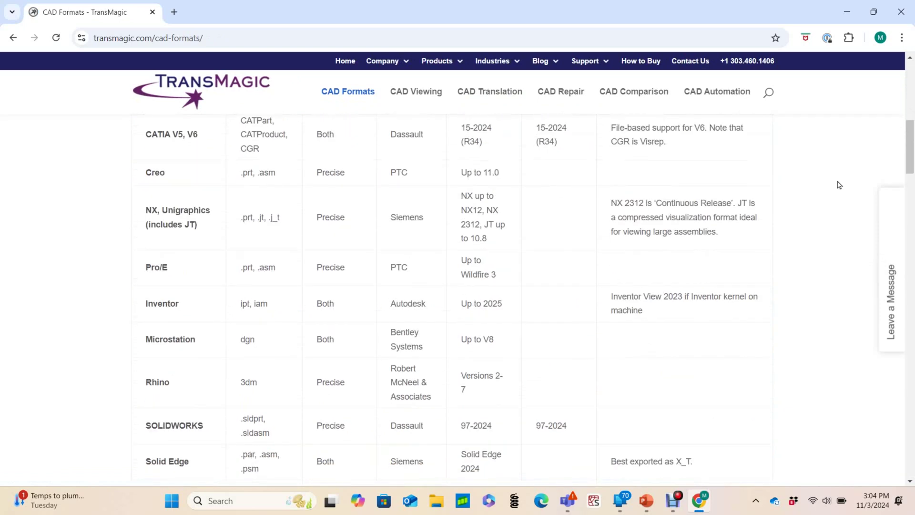
{"action": "scroll", "coordinate": [840, 185], "scroll_direction": "down", "scroll_amount": 1}
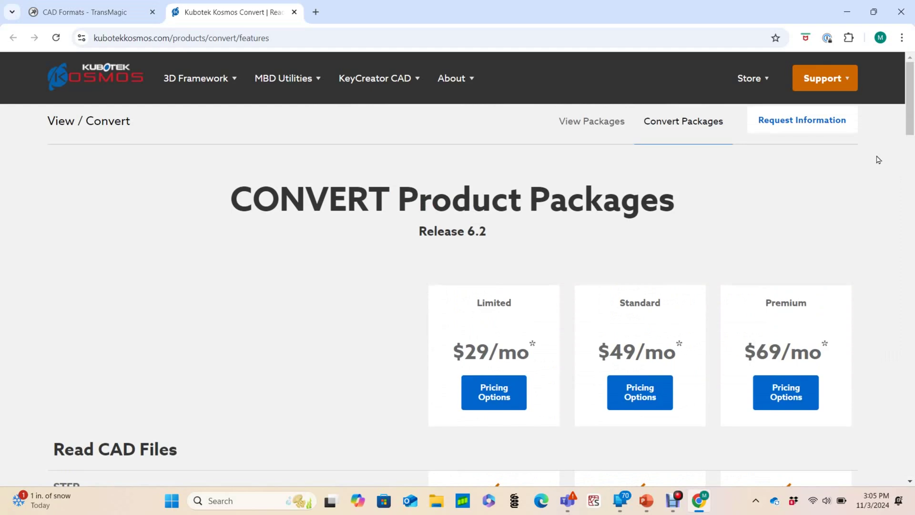
Step: Compare the Limited, Standard and Premium Kubotek Kosmos Convert packages by readable CAD files, visualization, measurement and output features
{"action": "scroll", "coordinate": [879, 160], "scroll_direction": "down", "scroll_amount": 3}
{"action": "scroll", "coordinate": [879, 160], "scroll_direction": "down", "scroll_amount": 2}
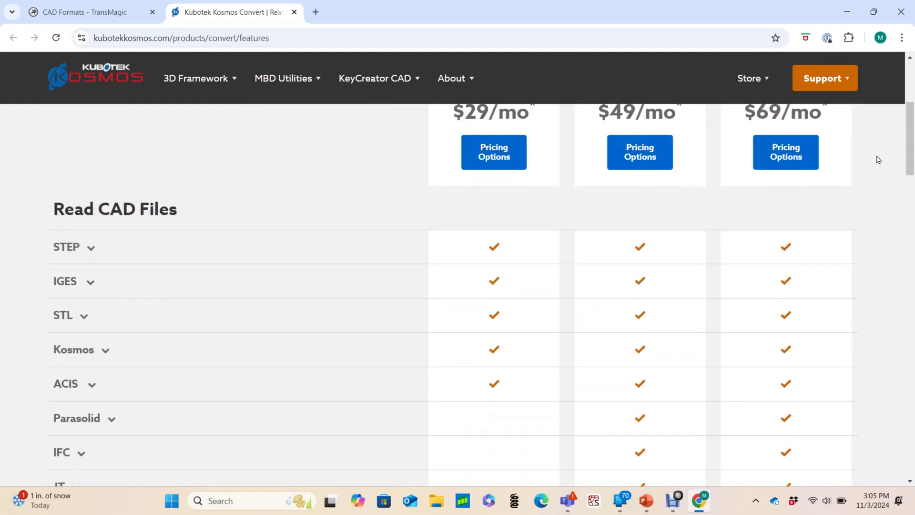
{"action": "scroll", "coordinate": [879, 160], "scroll_direction": "down", "scroll_amount": 1}
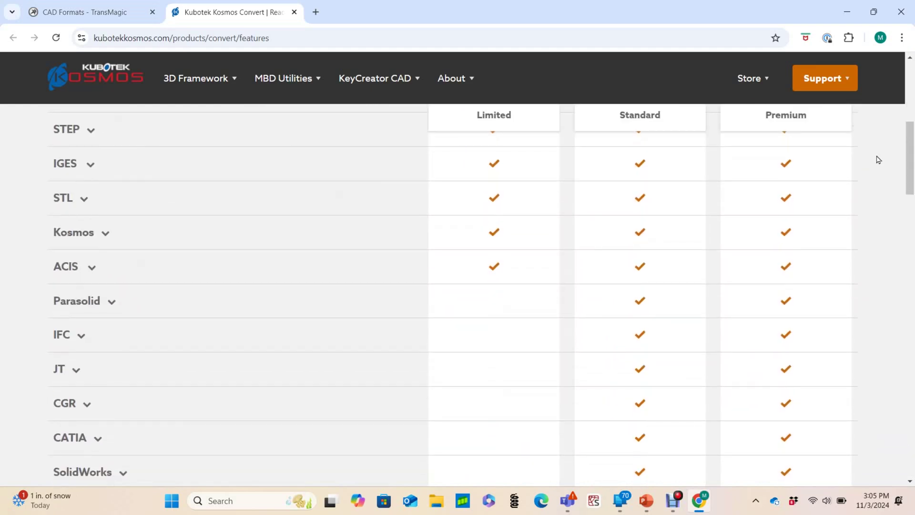
{"action": "scroll", "coordinate": [878, 160], "scroll_direction": "down", "scroll_amount": 1}
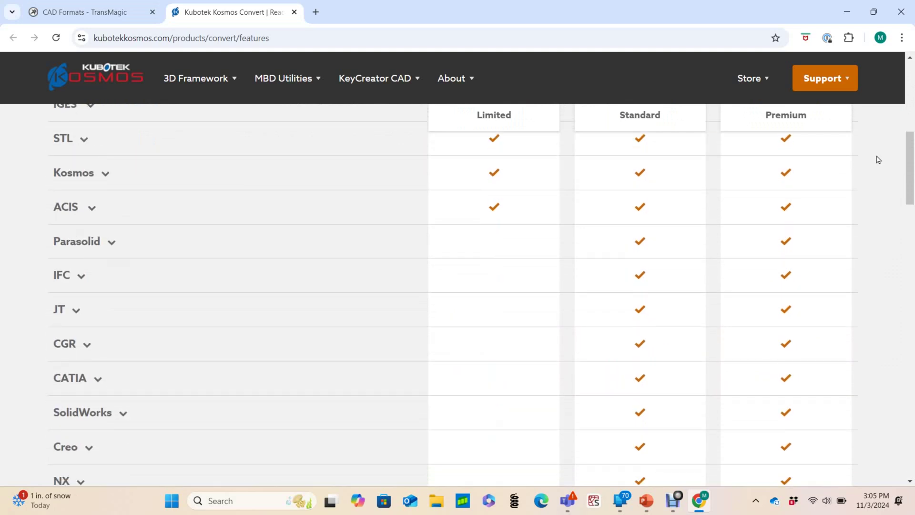
{"action": "scroll", "coordinate": [879, 160], "scroll_direction": "down", "scroll_amount": 3}
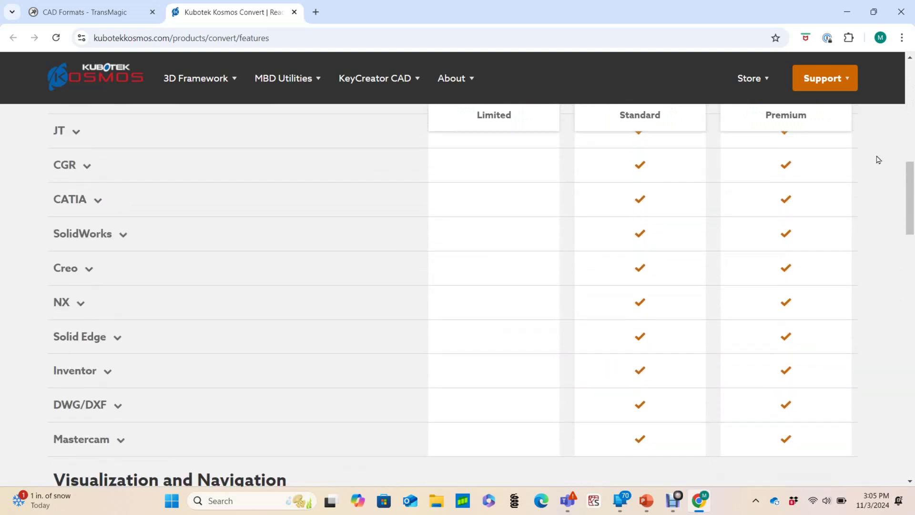
{"action": "scroll", "coordinate": [879, 159], "scroll_direction": "up", "scroll_amount": 3}
{"action": "scroll", "coordinate": [878, 160], "scroll_direction": "down", "scroll_amount": 3}
{"action": "scroll", "coordinate": [879, 160], "scroll_direction": "down", "scroll_amount": 5}
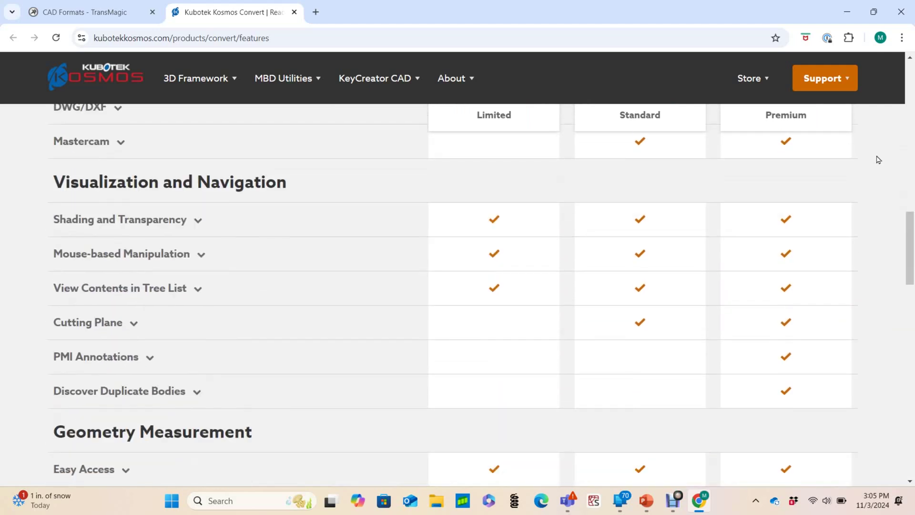
{"action": "scroll", "coordinate": [879, 159], "scroll_direction": "down", "scroll_amount": 8}
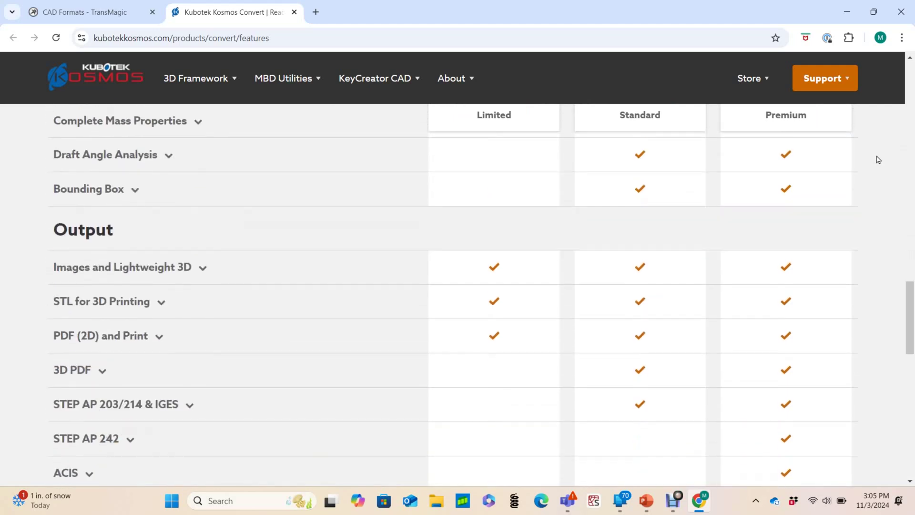
{"action": "scroll", "coordinate": [878, 160], "scroll_direction": "down", "scroll_amount": 5}
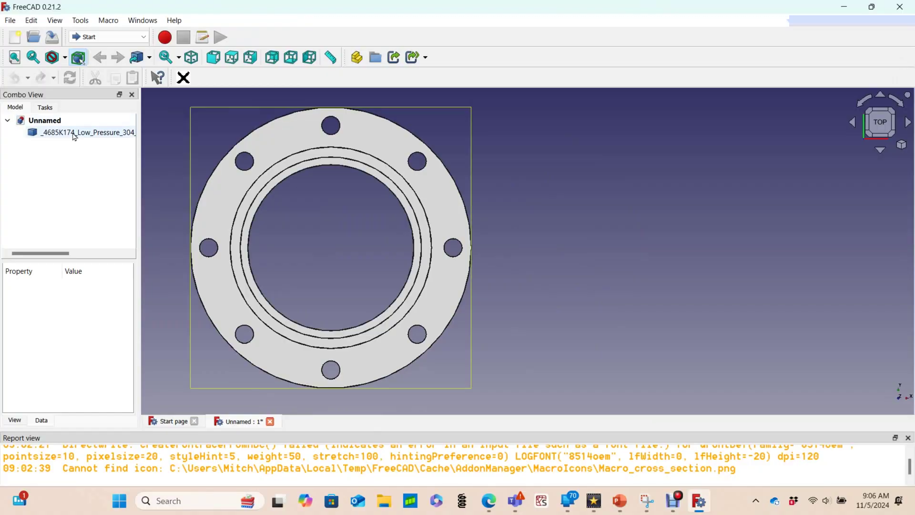
Step: In FreeCAD, start exporting the imported pipe flange body and list the available export file types
{"action": "left_click", "coordinate": [74, 135]}
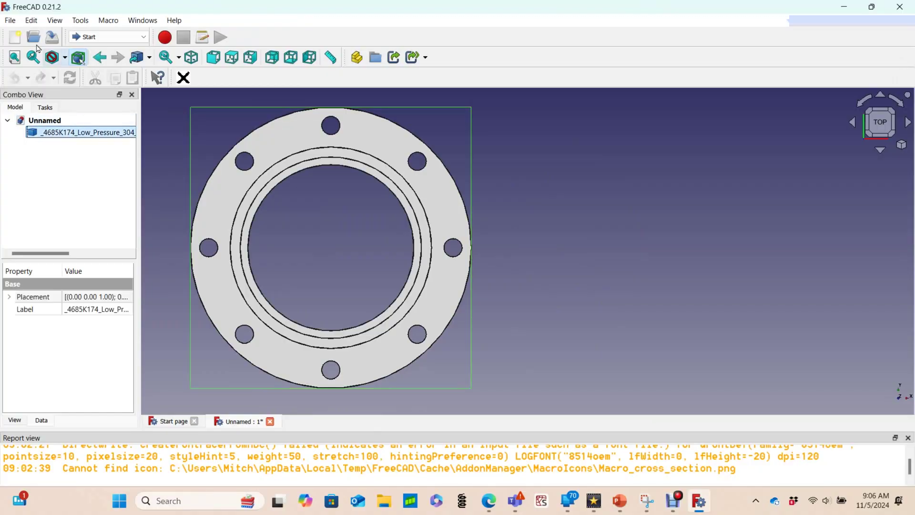
{"action": "left_click", "coordinate": [10, 20]}
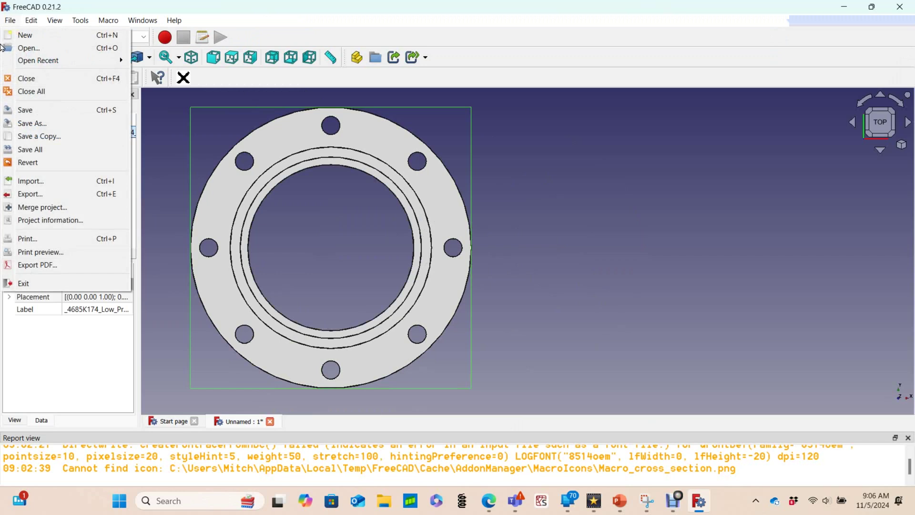
{"action": "left_click", "coordinate": [29, 194]}
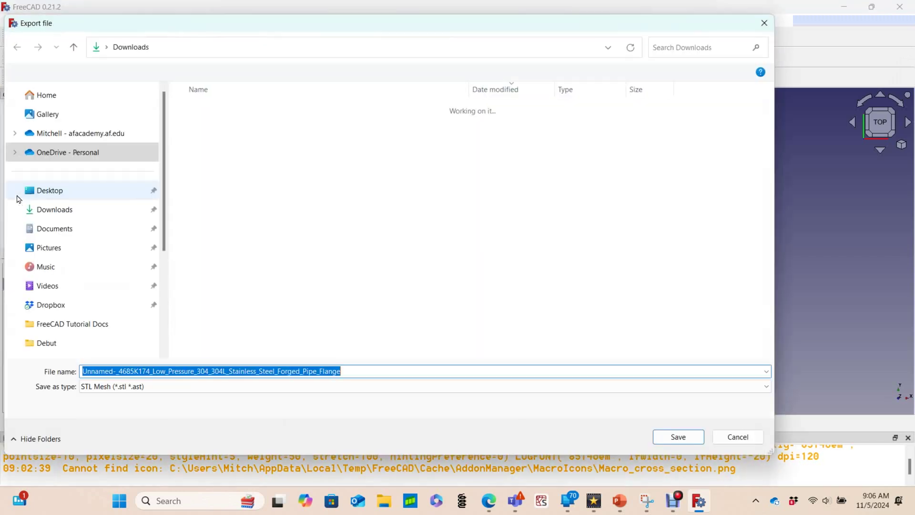
{"action": "left_click", "coordinate": [490, 387]}
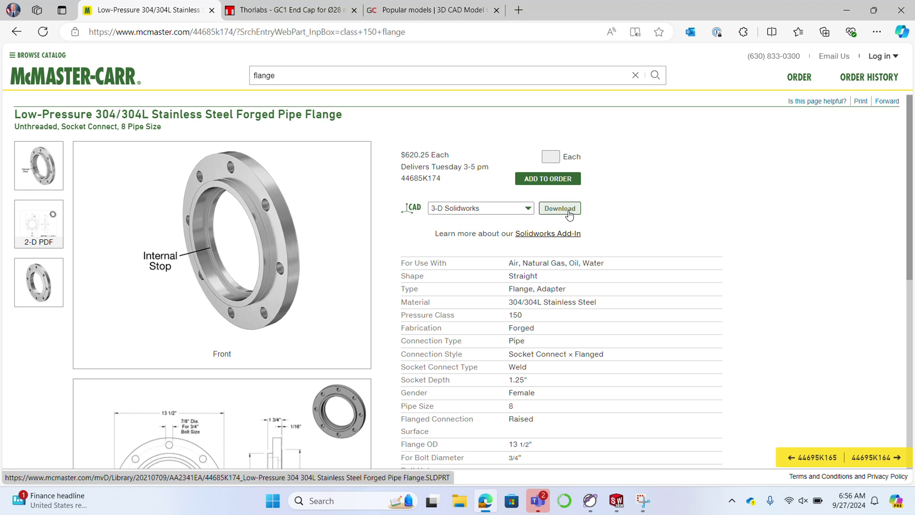
Step: Download the 3-D Solidworks model of the stainless steel pipe flange from McMaster-Carr and open the downloaded file
{"action": "left_click", "coordinate": [559, 208]}
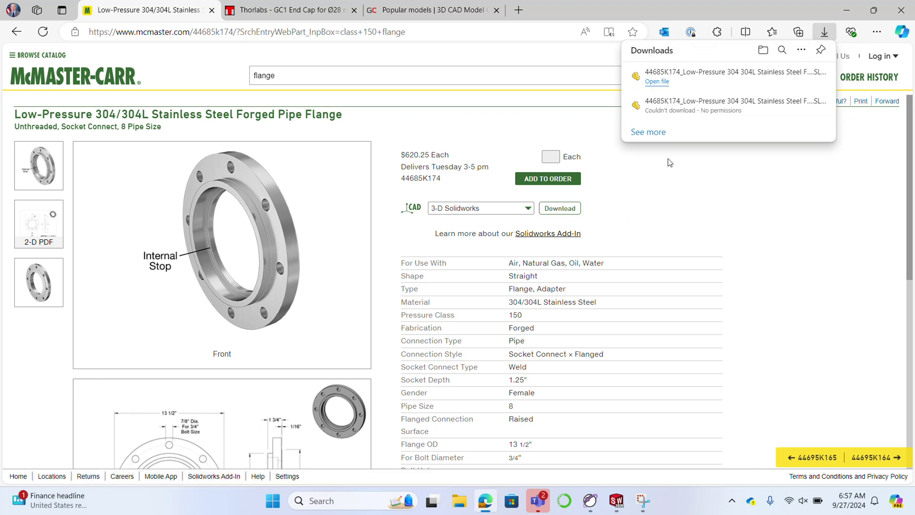
{"action": "left_click", "coordinate": [662, 87]}
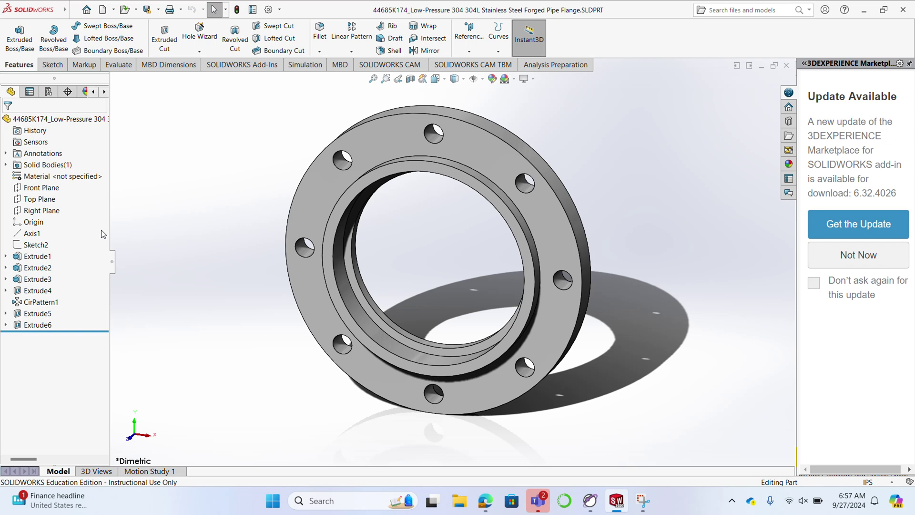
Step: Widen the feature tree and expand Solid Bodies and the features Extrude1 through Extrude6 to reveal their sketches
{"action": "left_click_drag", "start_coordinate": [110, 227], "coordinate": [215, 241]}
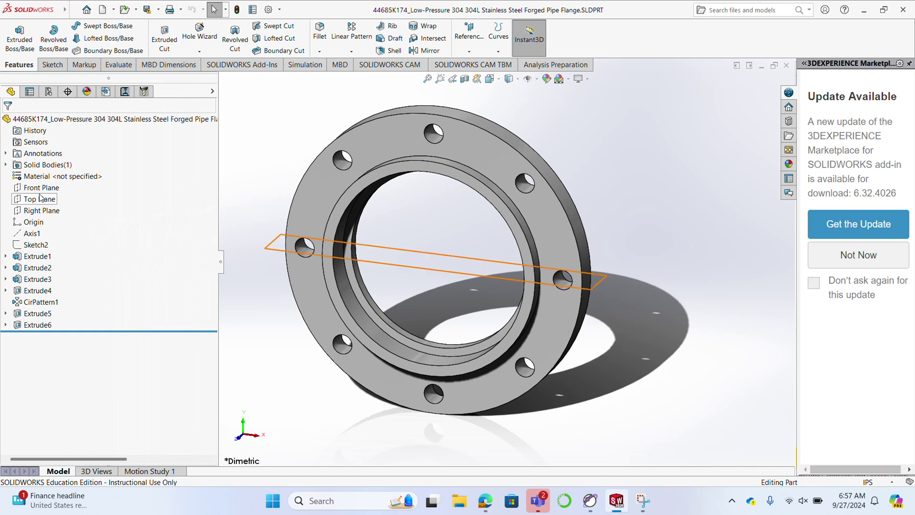
{"action": "left_click", "coordinate": [6, 165]}
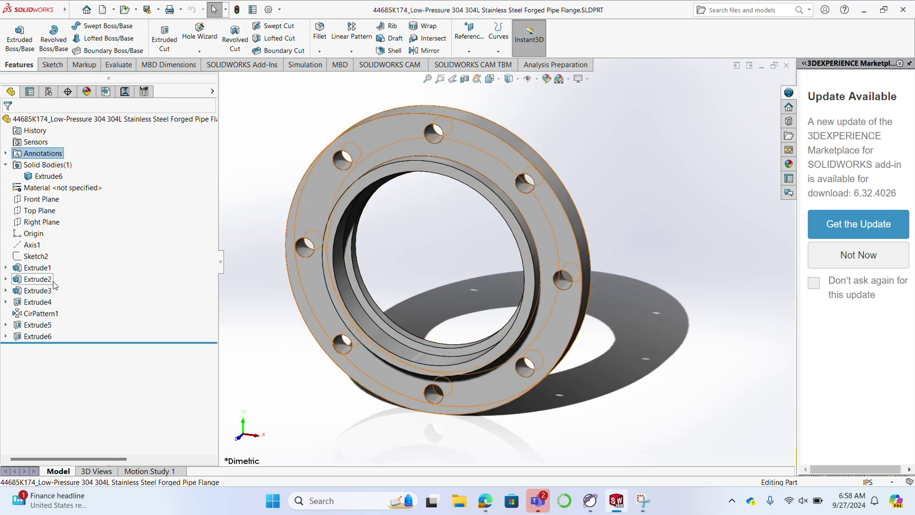
{"action": "left_click", "coordinate": [6, 267]}
{"action": "left_click", "coordinate": [6, 290]}
{"action": "left_click", "coordinate": [6, 313]}
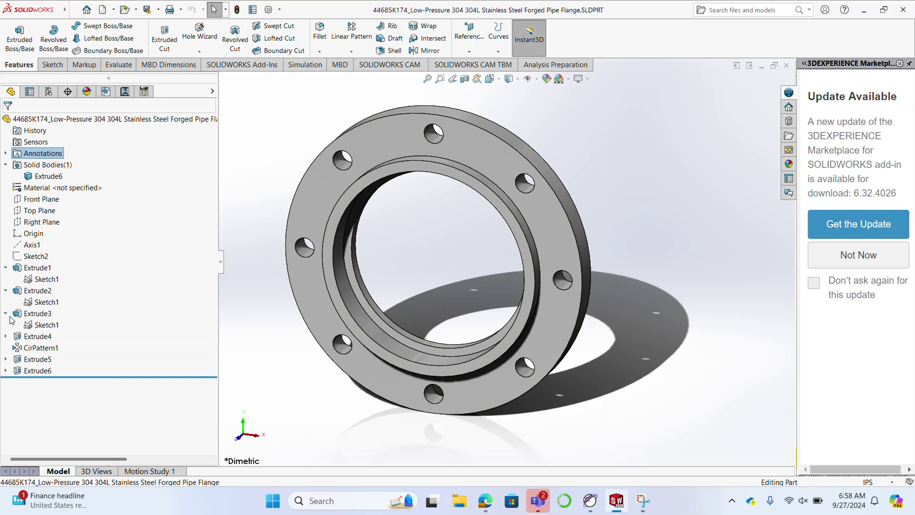
{"action": "left_click", "coordinate": [6, 337]}
{"action": "left_click", "coordinate": [5, 371]}
{"action": "left_click", "coordinate": [4, 394]}
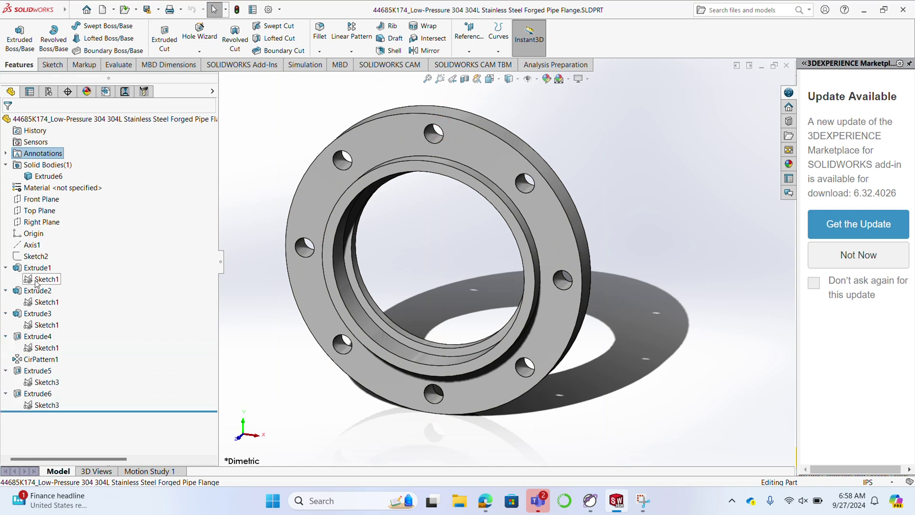
Step: Review the flange part's custom file properties, including part number, description, material and vendor, and accept the summary information
{"action": "right_click", "coordinate": [38, 280]}
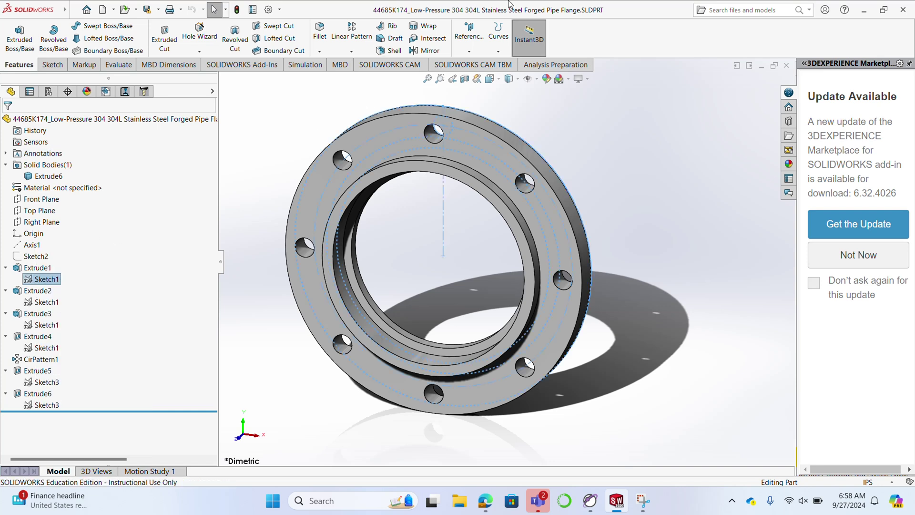
{"action": "left_click", "coordinate": [252, 10]}
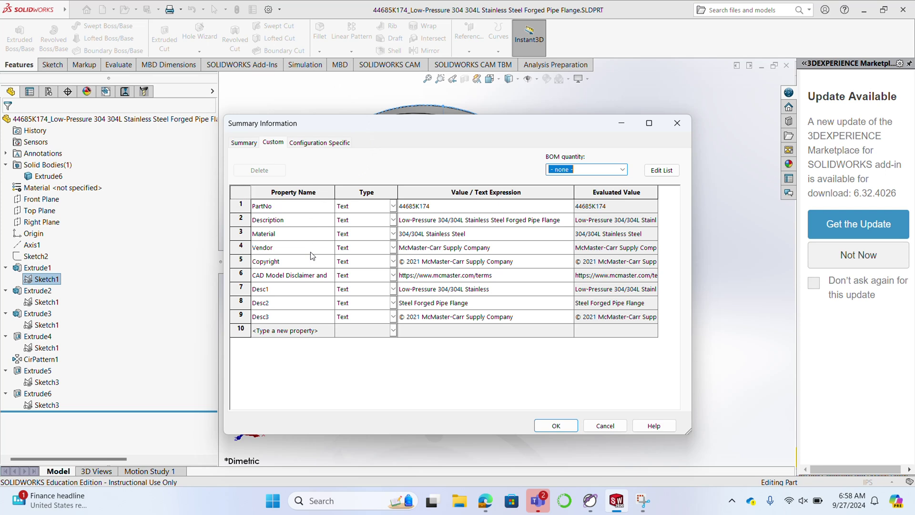
{"action": "left_click", "coordinate": [550, 431]}
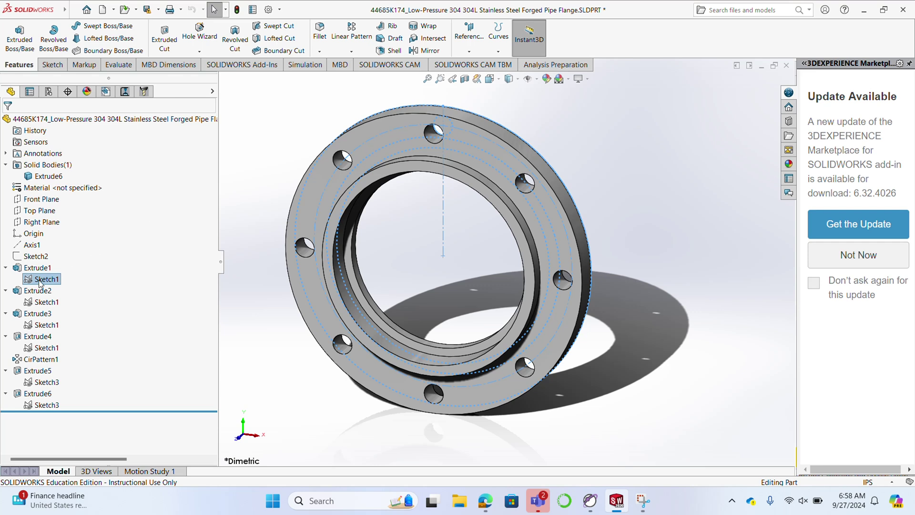
Step: Edit the CirPattern1 feature so the bolt hole is patterned with 4 instances
{"action": "right_click", "coordinate": [38, 360]}
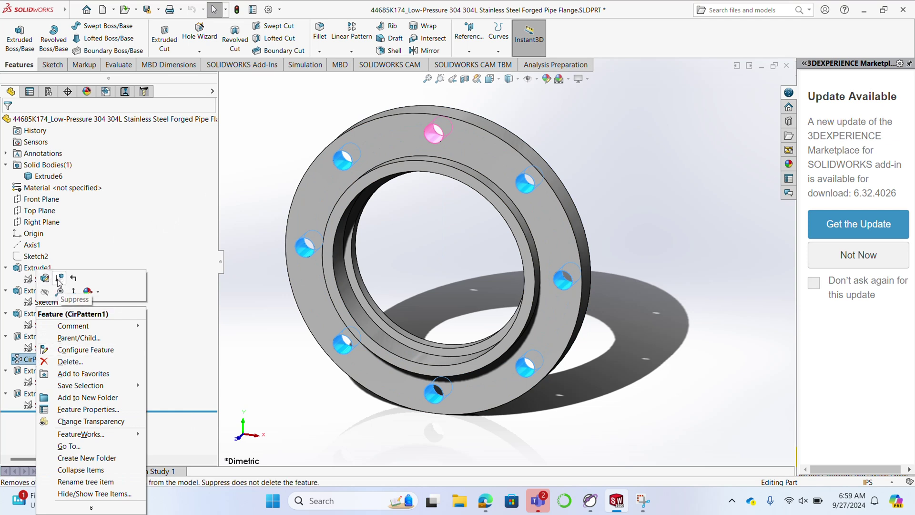
{"action": "left_click", "coordinate": [45, 278]}
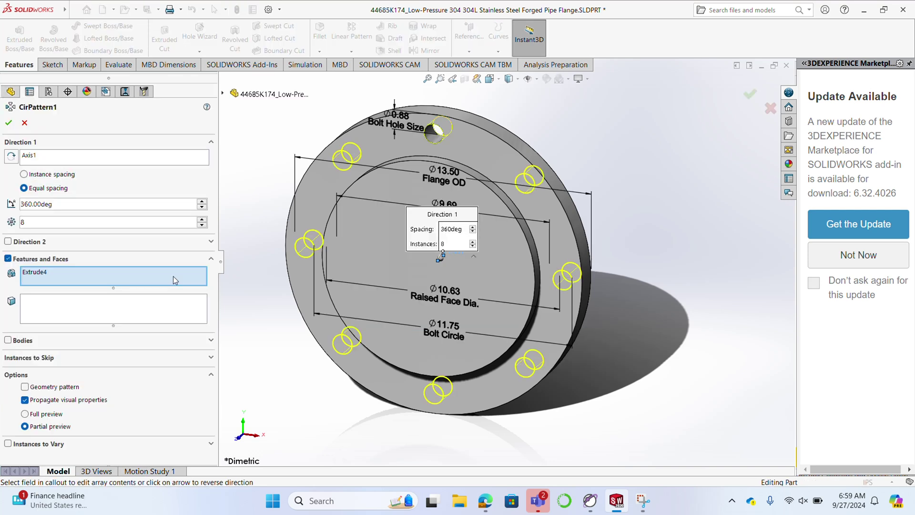
{"action": "double_click", "coordinate": [31, 222]}
{"action": "type", "text": "4"}
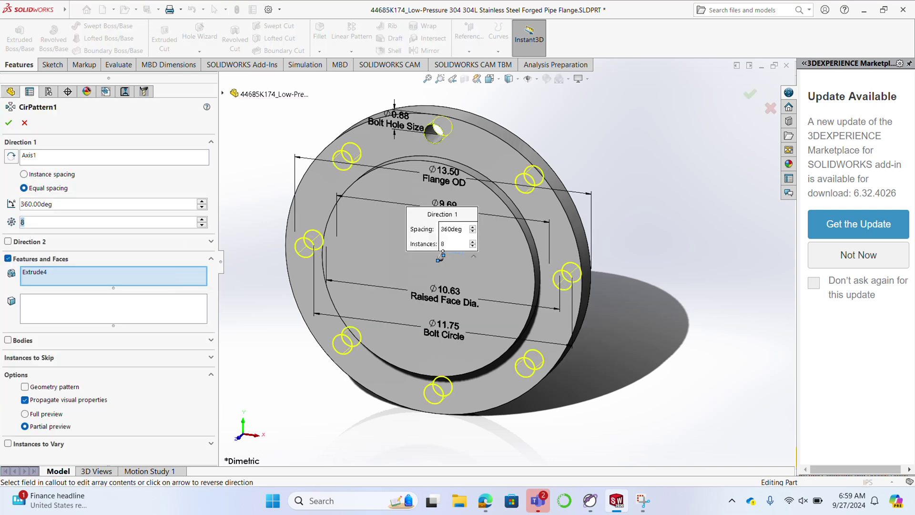
{"action": "left_click", "coordinate": [9, 123]}
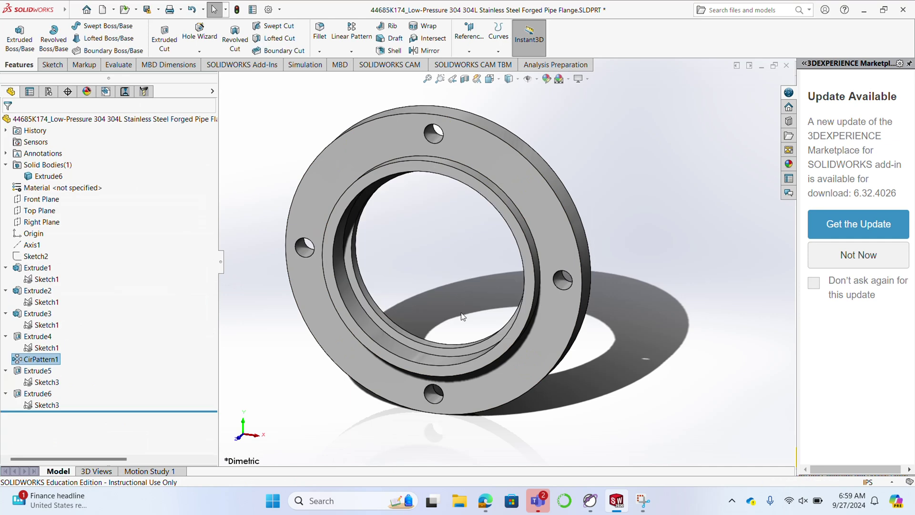
Step: Set the instance count of the circular bolt hole pattern CirPattern1 back to 8
{"action": "right_click", "coordinate": [44, 360]}
{"action": "left_click", "coordinate": [48, 278]}
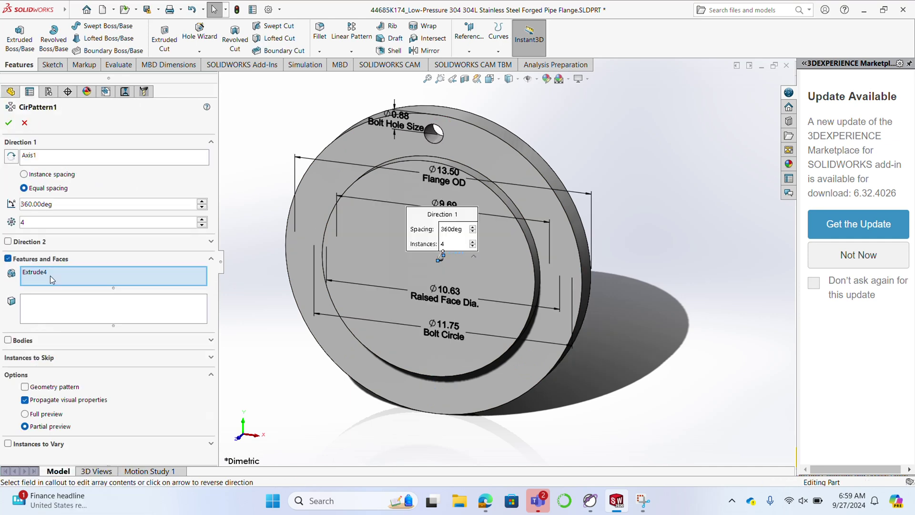
{"action": "key", "text": "BackSpace"}
{"action": "type", "text": "8"}
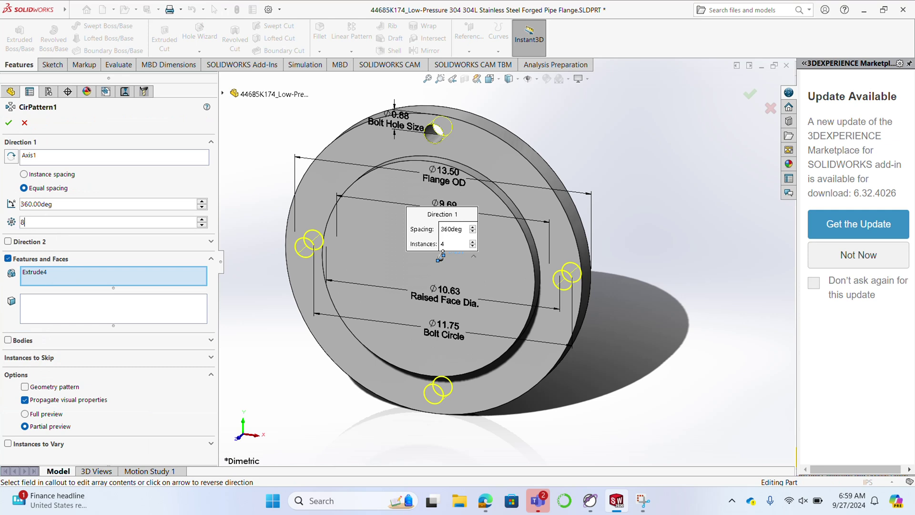
{"action": "left_click", "coordinate": [7, 123]}
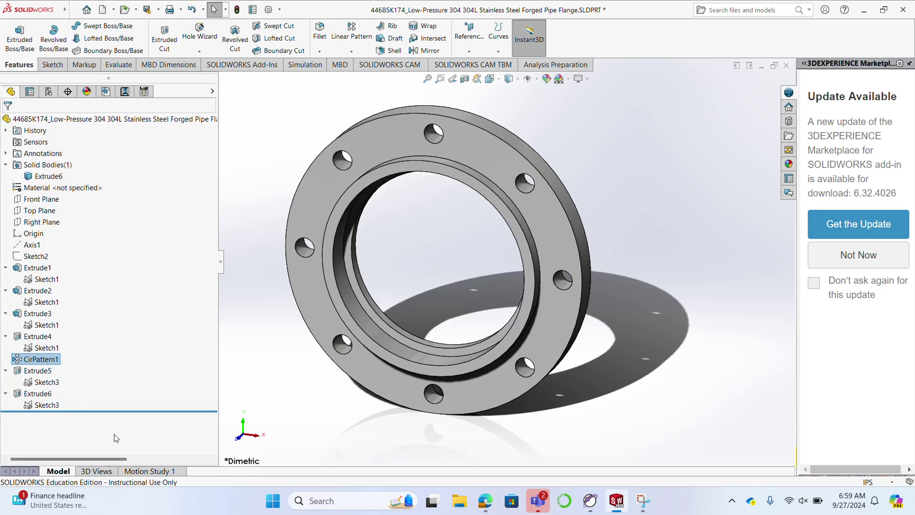
Step: Open Sketch1 under Extrude1 for editing and open its Bolt Hole Size dimension value for modification
{"action": "left_click", "coordinate": [54, 279]}
{"action": "left_click", "coordinate": [62, 252]}
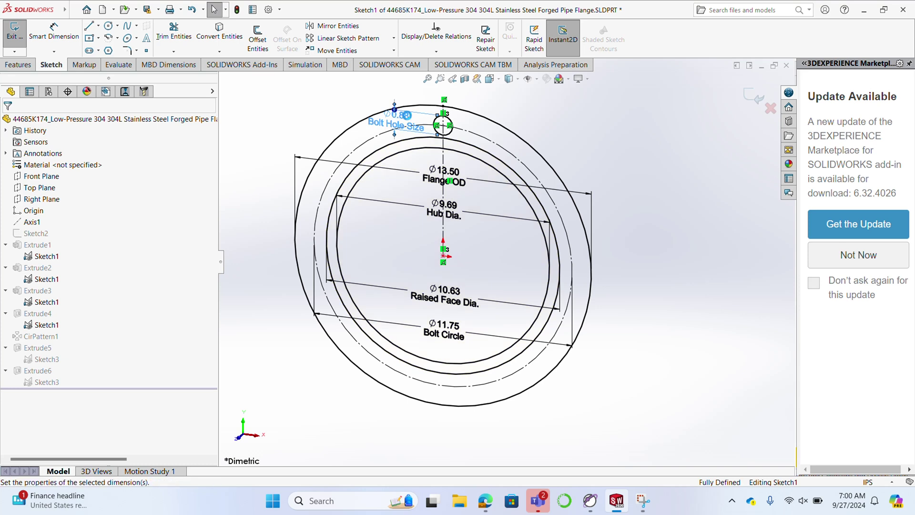
{"action": "double_click", "coordinate": [403, 116]}
{"action": "left_click", "coordinate": [371, 130]}
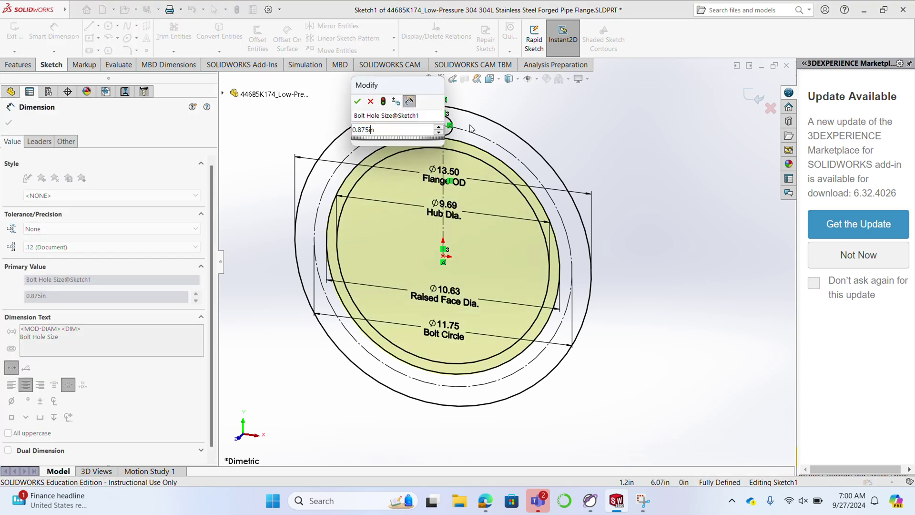
{"action": "key", "text": "Left"}
{"action": "key", "text": "Left"}
{"action": "key", "text": "Left"}
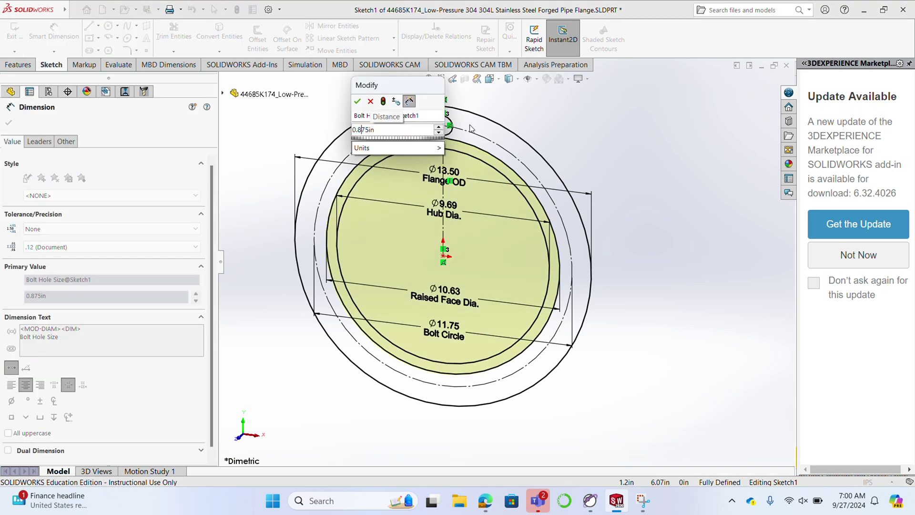
{"action": "key", "text": "BackSpace"}
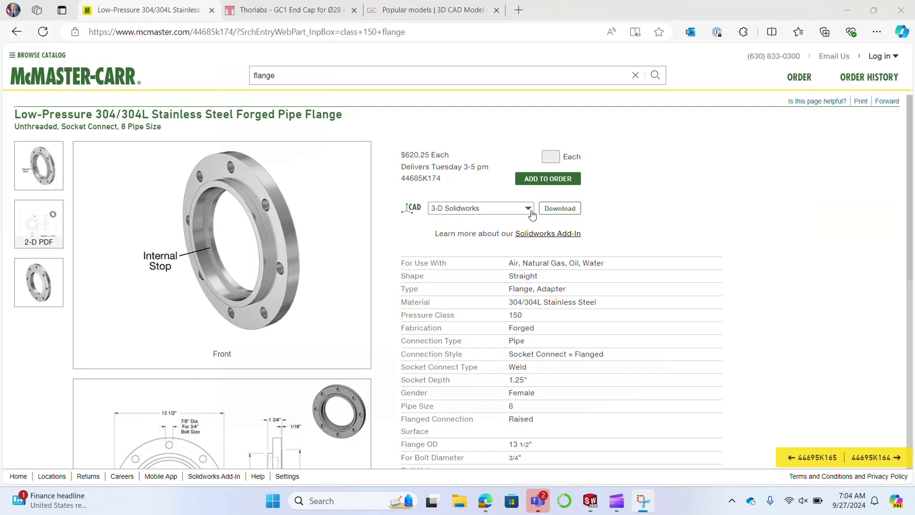
Step: Download the stainless steel pipe flange from its product page in the 3-D STEP format
{"action": "left_click", "coordinate": [529, 213]}
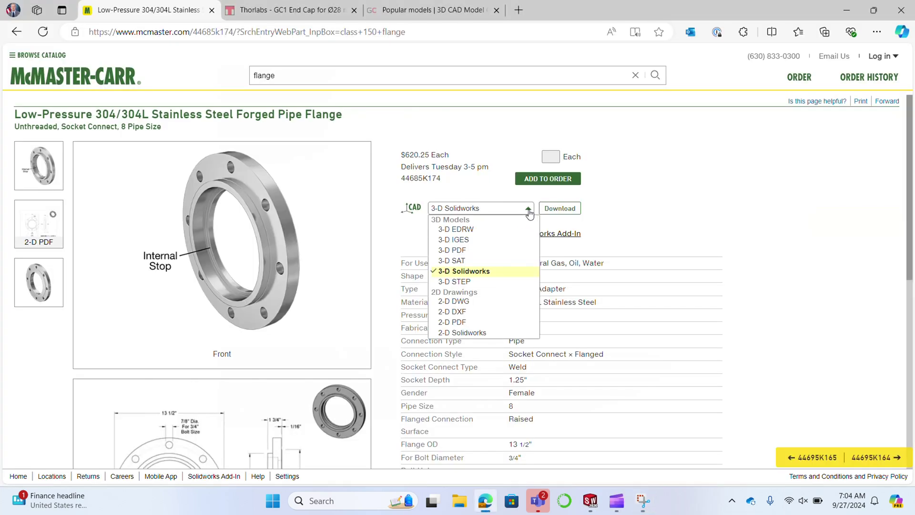
{"action": "left_click", "coordinate": [486, 283]}
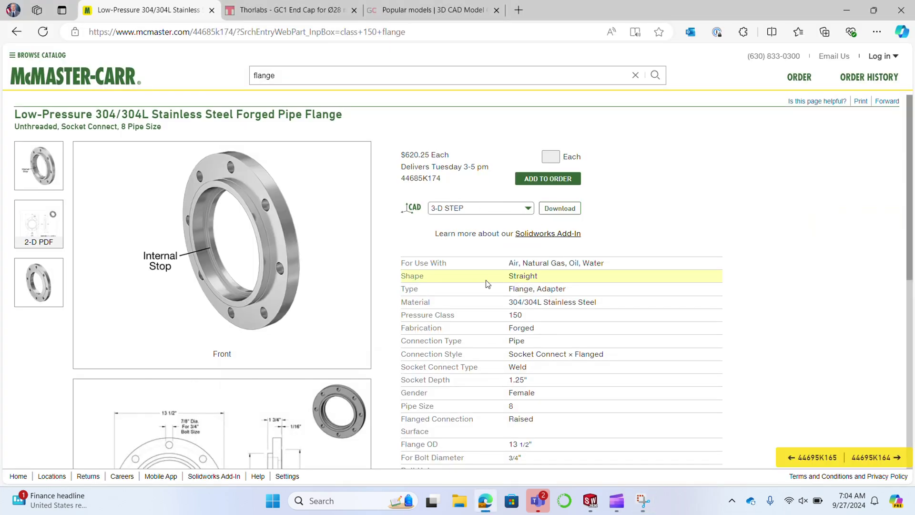
{"action": "left_click", "coordinate": [560, 209]}
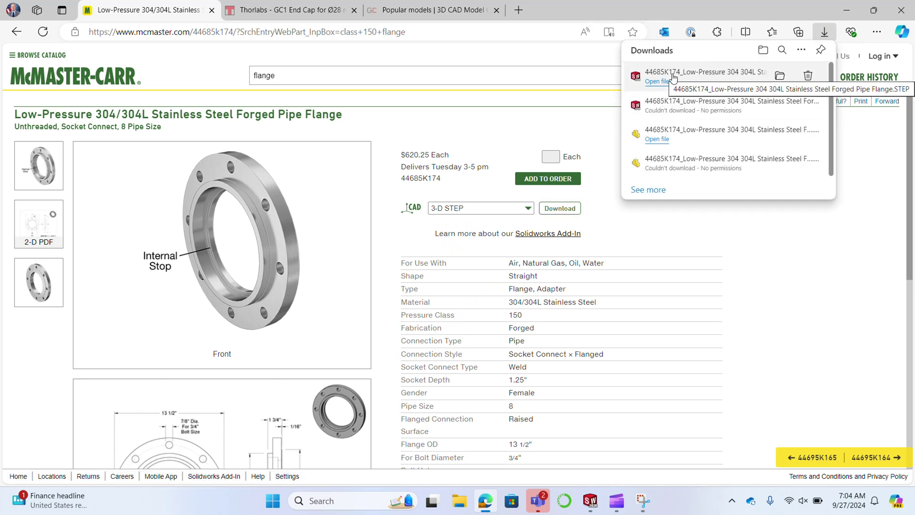
Step: Open the downloaded flange STEP file and switch to its part window in SOLIDWORKS
{"action": "left_click", "coordinate": [673, 76]}
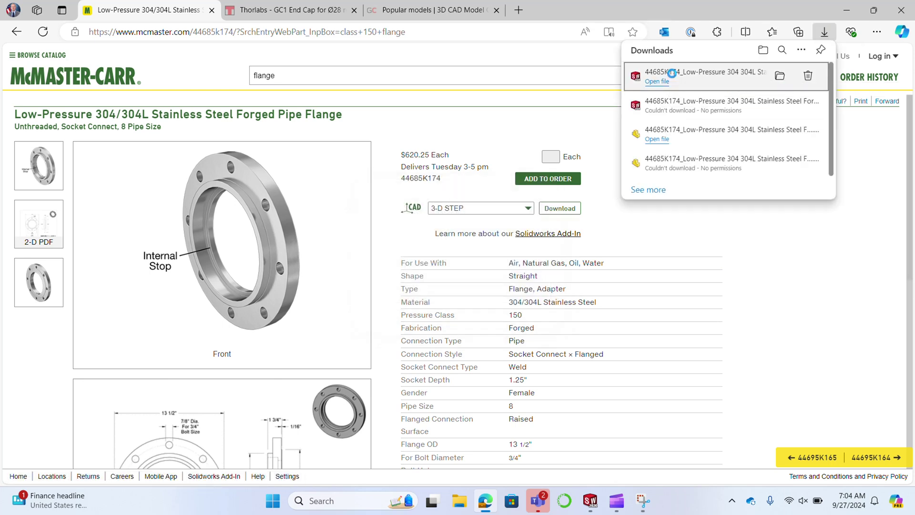
{"action": "mouse_move", "coordinate": [582, 509]}
{"action": "mouse_move", "coordinate": [559, 467]}
{"action": "mouse_move", "coordinate": [672, 457]}
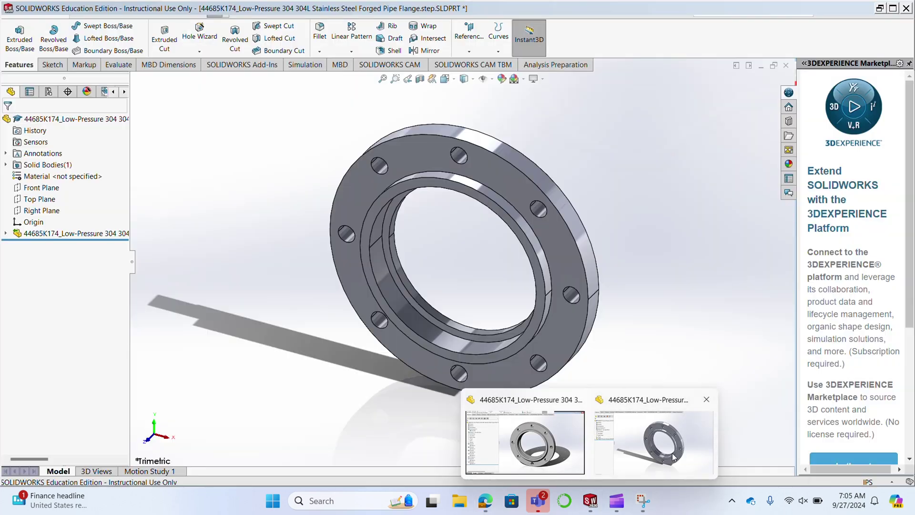
{"action": "left_click", "coordinate": [672, 457]}
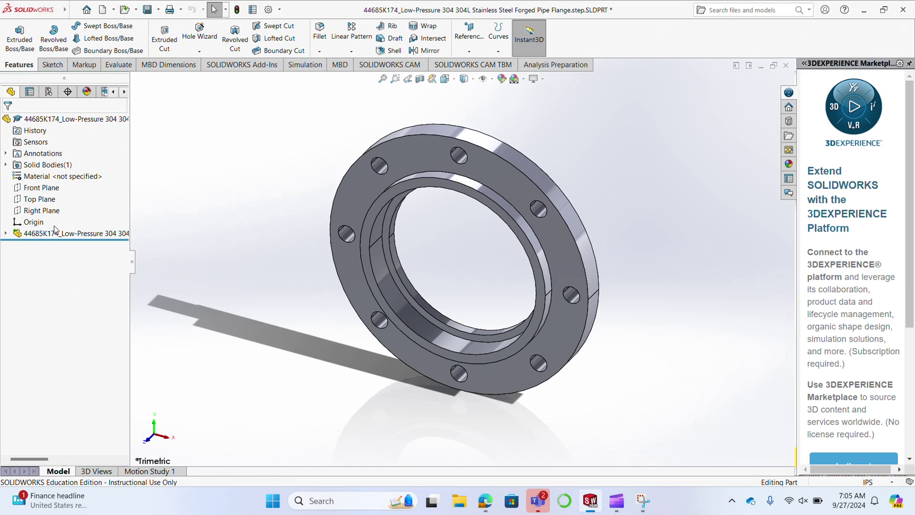
Step: Inspect the imported STEP feature's solid body, view its editable import definition, and accept it
{"action": "left_click", "coordinate": [6, 234]}
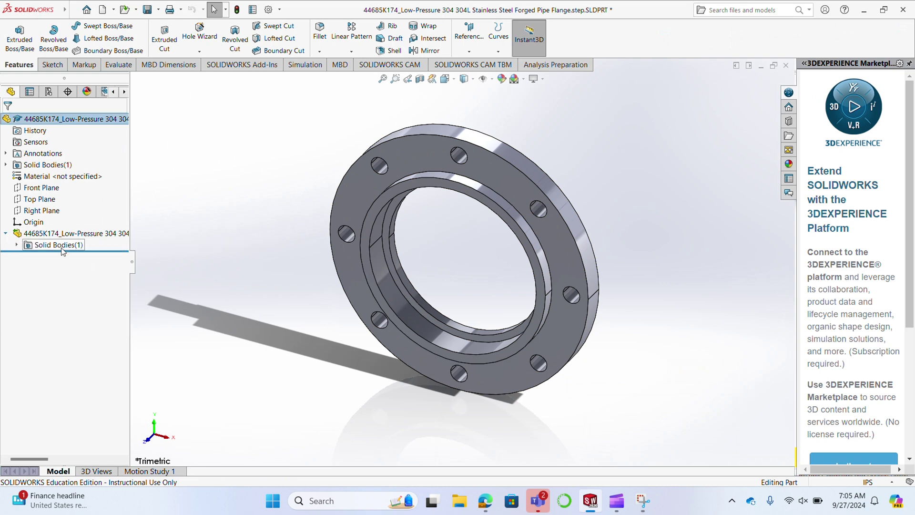
{"action": "left_click", "coordinate": [16, 244]}
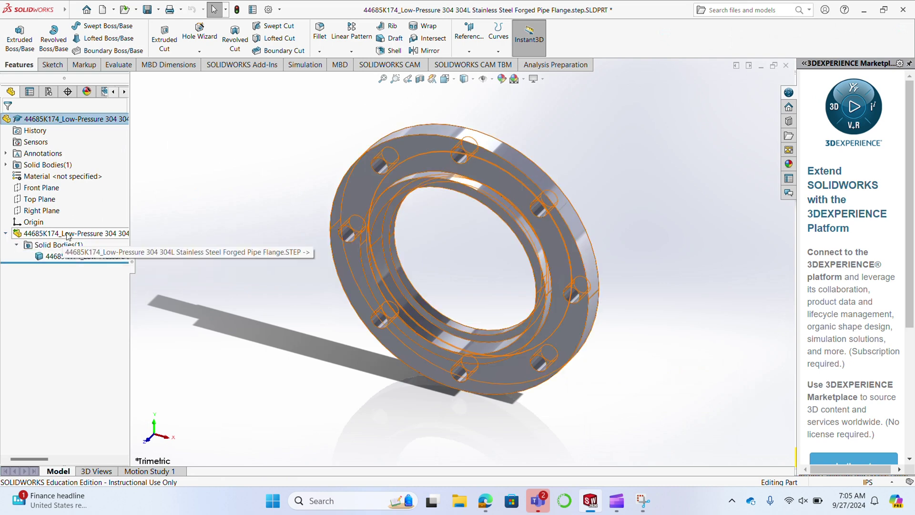
{"action": "right_click", "coordinate": [91, 256]}
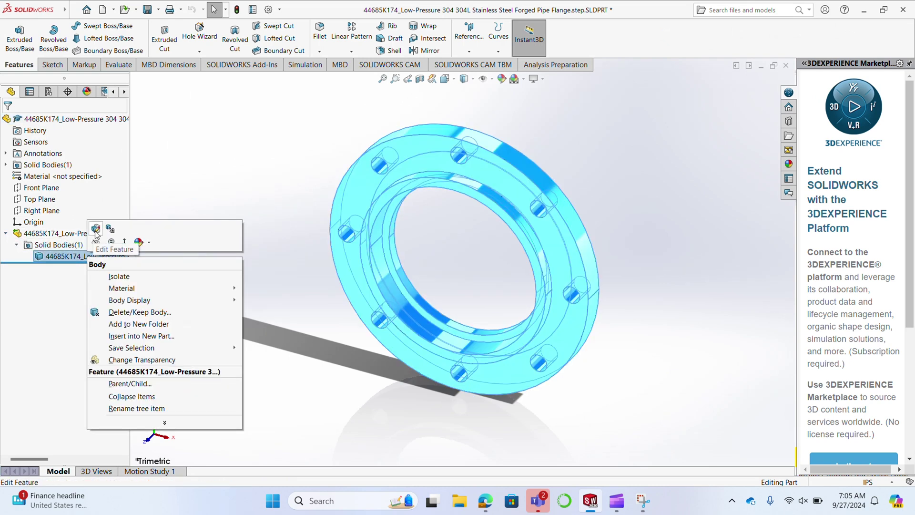
{"action": "left_click", "coordinate": [96, 229]}
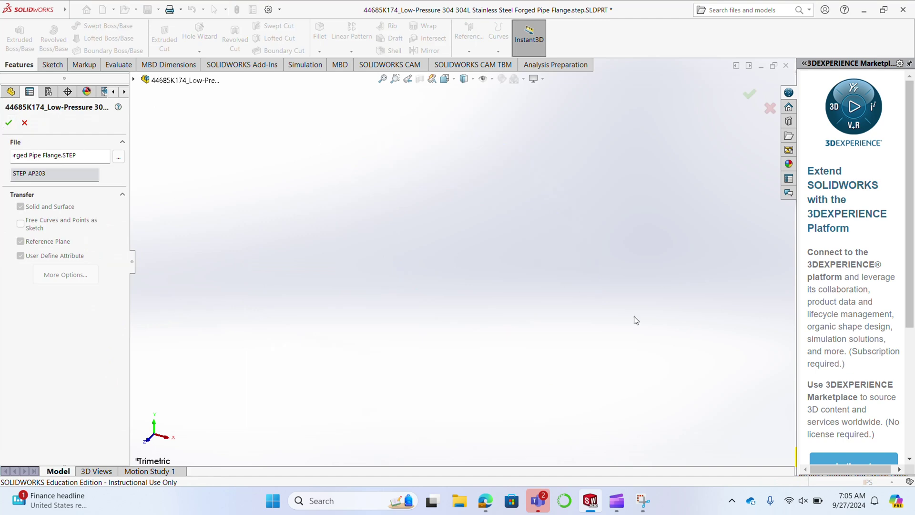
{"action": "left_click", "coordinate": [750, 94]}
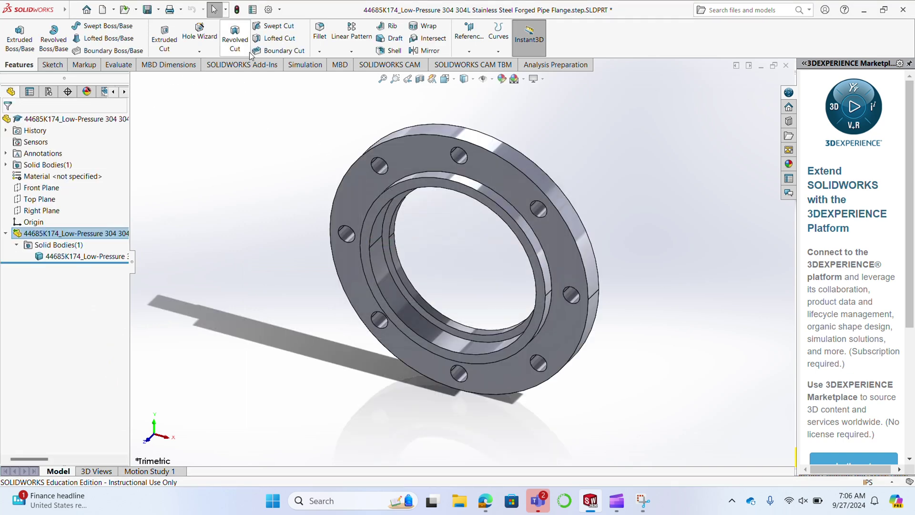
Step: Return to the flange's McMaster-Carr page and choose 3-D STEP as the CAD download format
{"action": "left_click", "coordinate": [252, 9]}
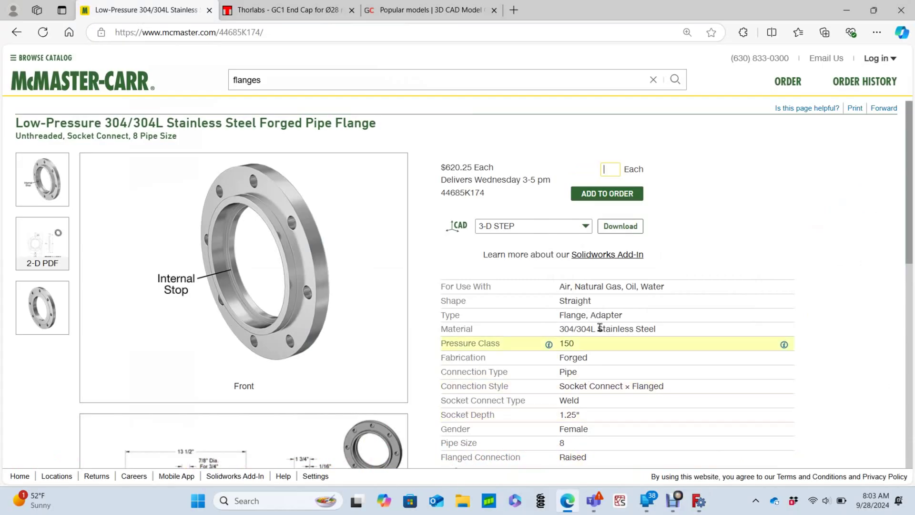
{"action": "left_click", "coordinate": [588, 226]}
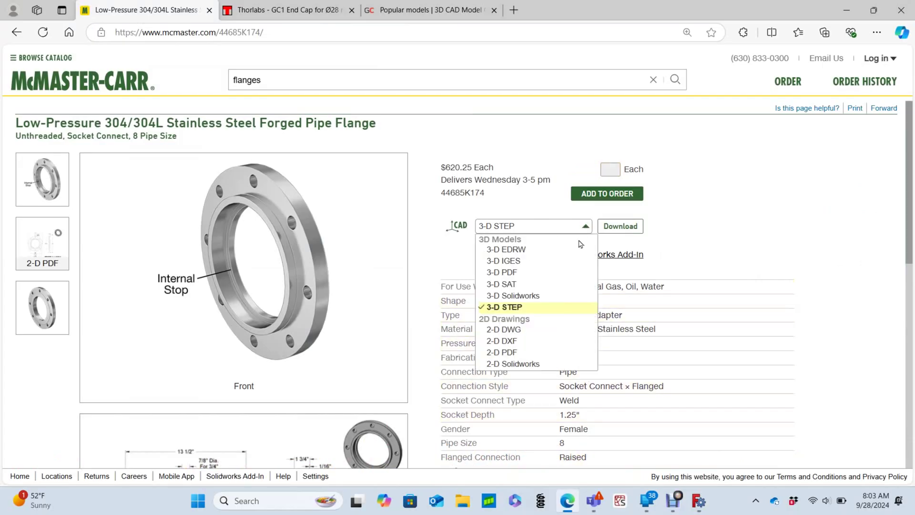
{"action": "left_click", "coordinate": [552, 308]}
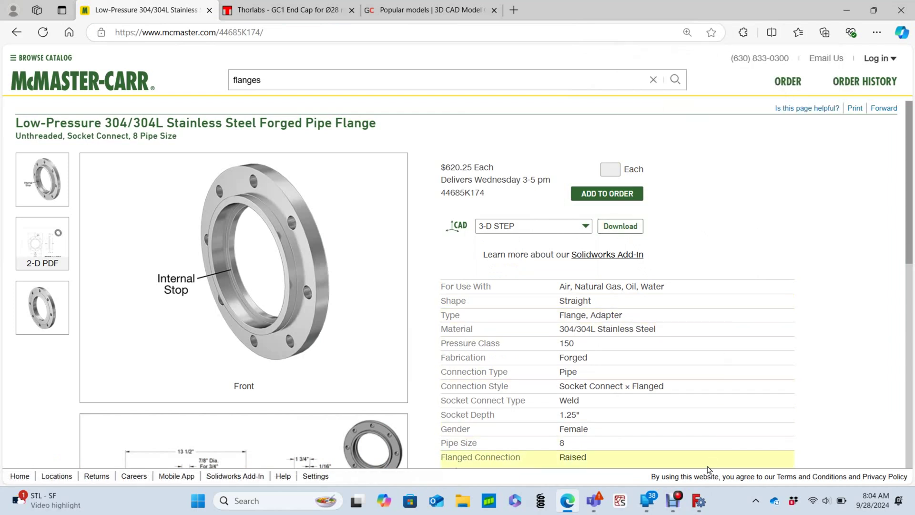
Step: Switch to FreeCAD and open the pipe flange STEP file from the Downloads folder
{"action": "left_click", "coordinate": [697, 507]}
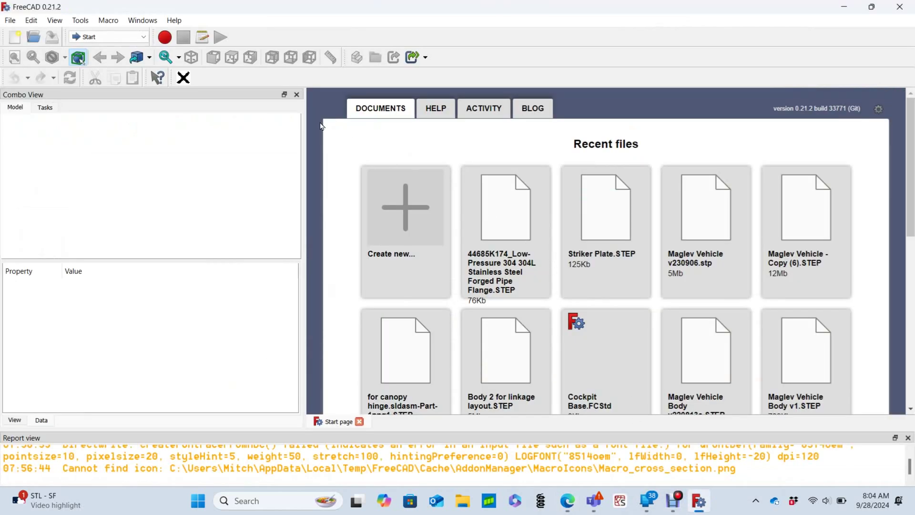
{"action": "left_click", "coordinate": [7, 23]}
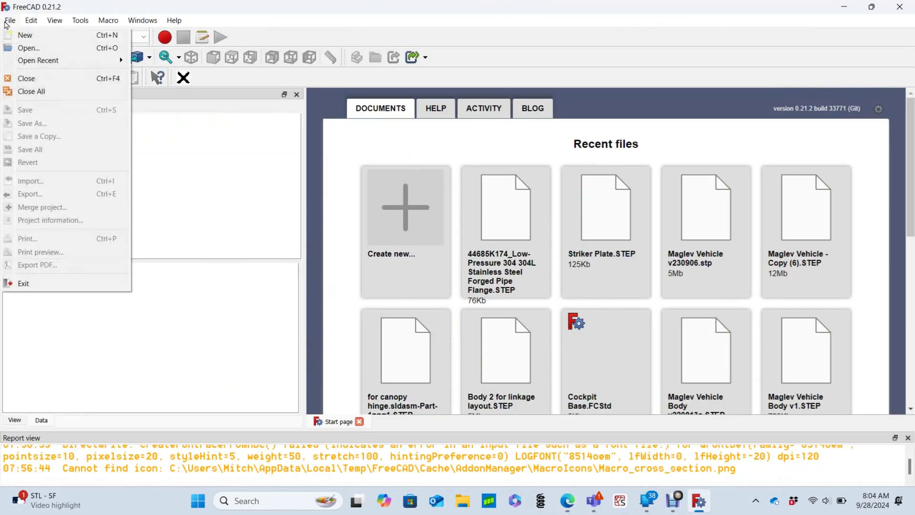
{"action": "left_click", "coordinate": [28, 48]}
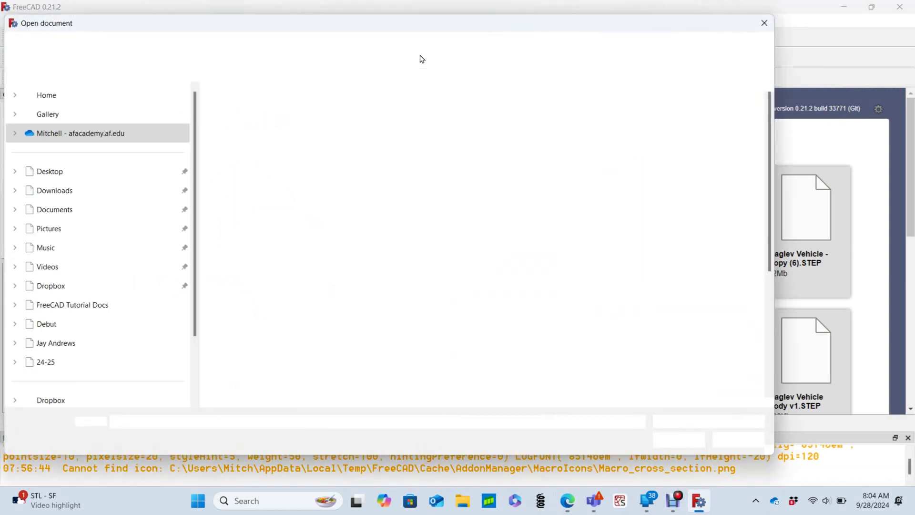
{"action": "left_click", "coordinate": [55, 191]}
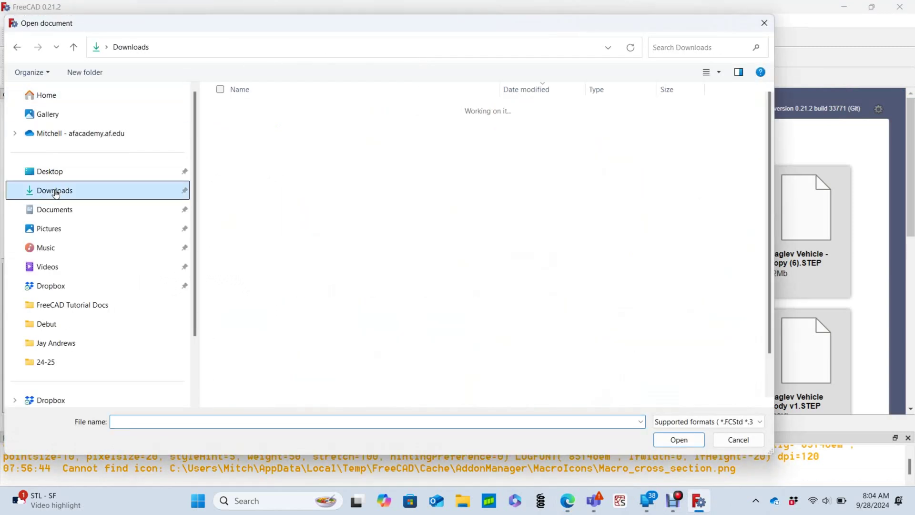
{"action": "double_click", "coordinate": [322, 123]}
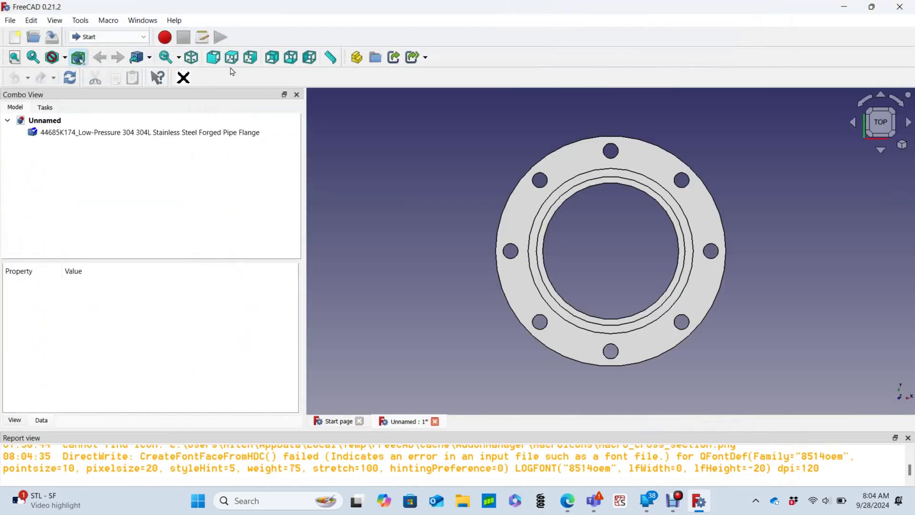
Step: Show the imported flange in isometric view, narrow the Combo View, and select the flange in the model tree
{"action": "left_click", "coordinate": [196, 61]}
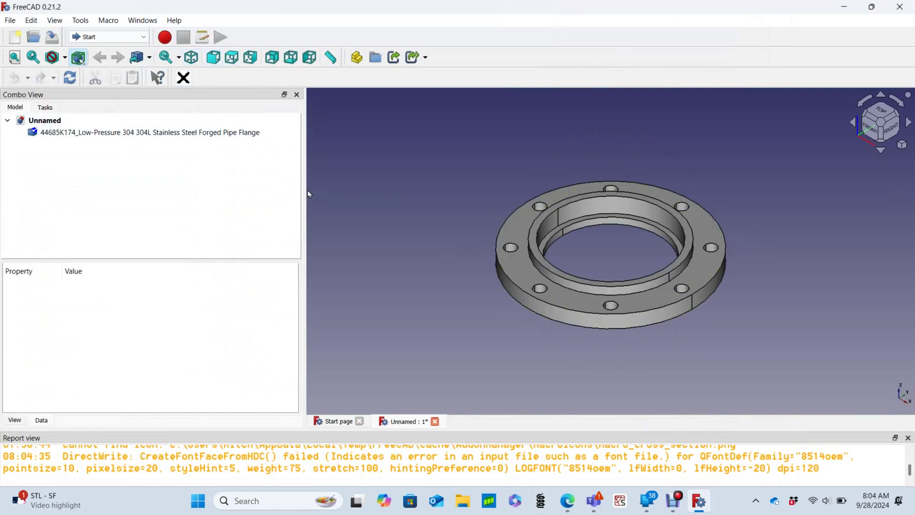
{"action": "left_click_drag", "start_coordinate": [303, 189], "coordinate": [274, 194]}
{"action": "left_click", "coordinate": [101, 134]}
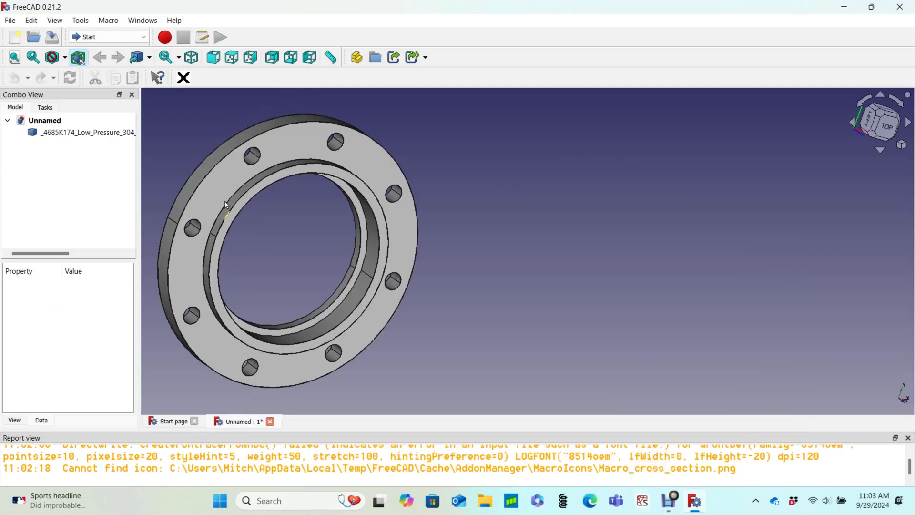
Step: Switch to the Part Design workbench and measure the flange's rim thickness along its outer seam edge with a linear measurement
{"action": "left_click", "coordinate": [126, 36]}
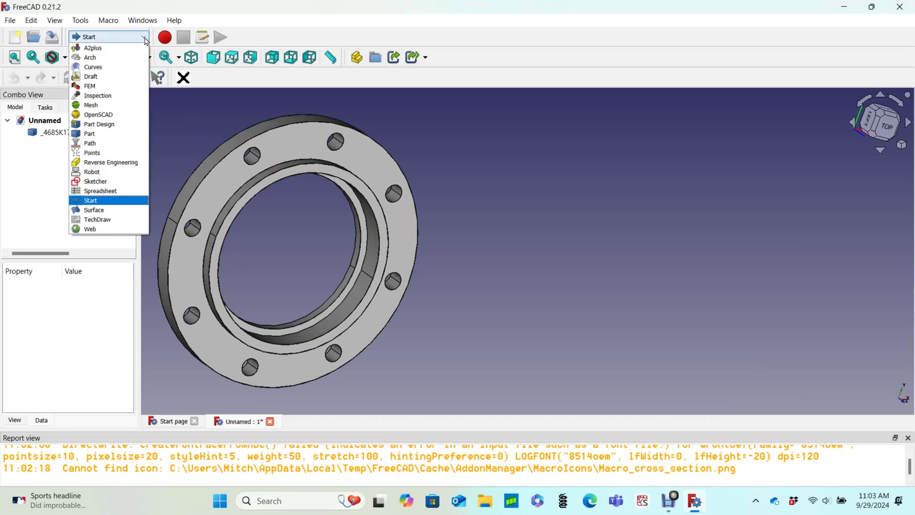
{"action": "left_click", "coordinate": [115, 125]}
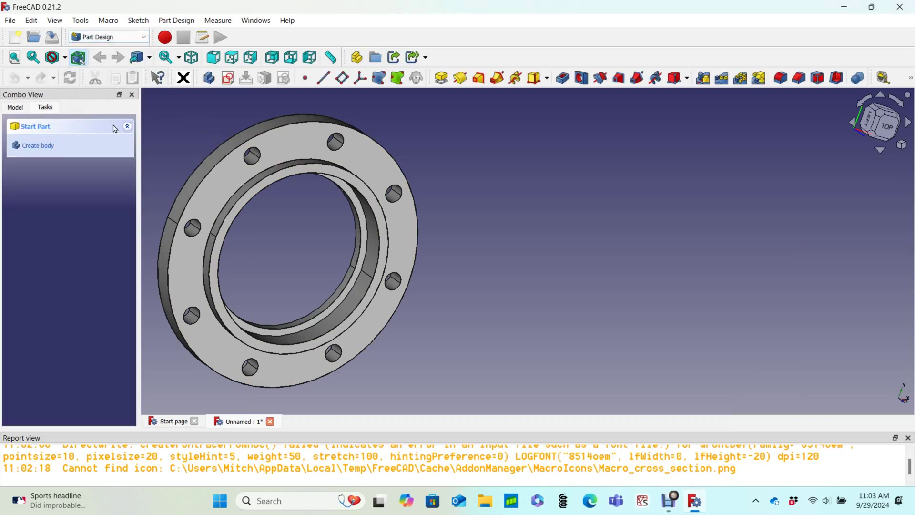
{"action": "left_click", "coordinate": [911, 81]}
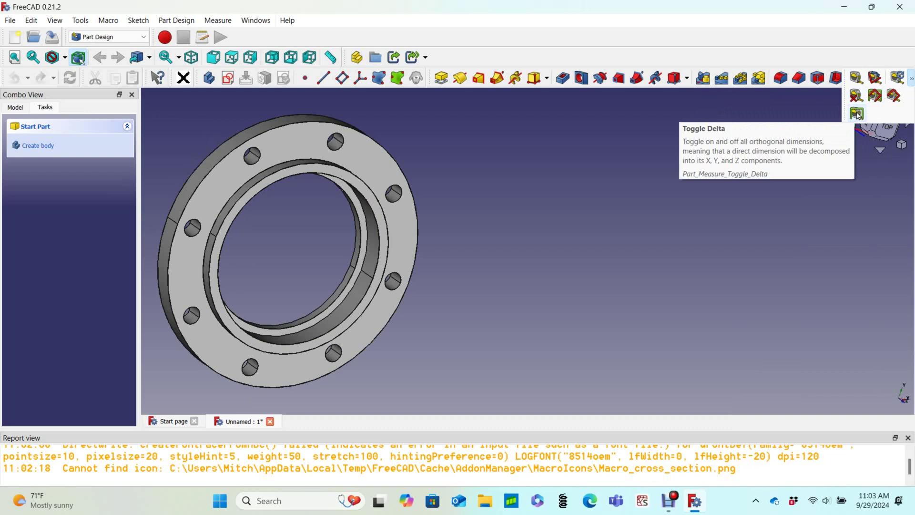
{"action": "left_click", "coordinate": [861, 84]}
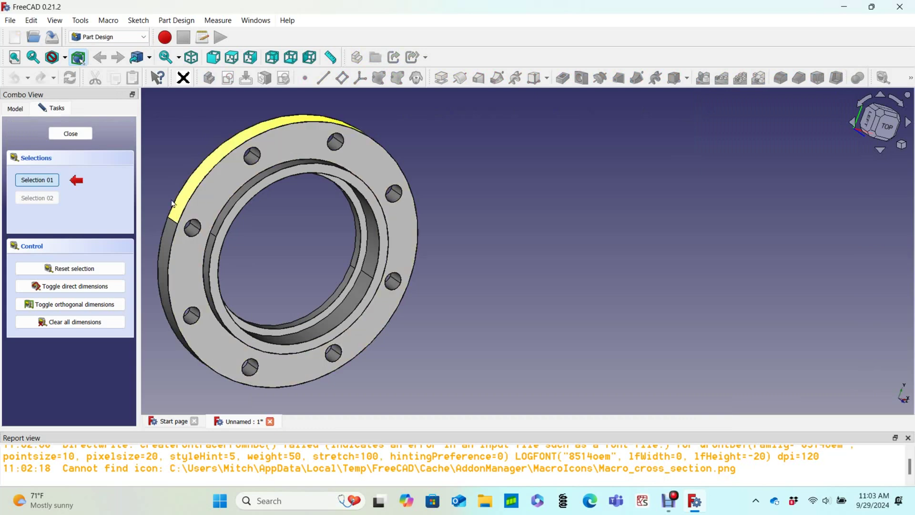
{"action": "scroll", "coordinate": [329, 235], "scroll_direction": "down", "scroll_amount": 1}
{"action": "scroll", "coordinate": [259, 240], "scroll_direction": "up", "scroll_amount": 4}
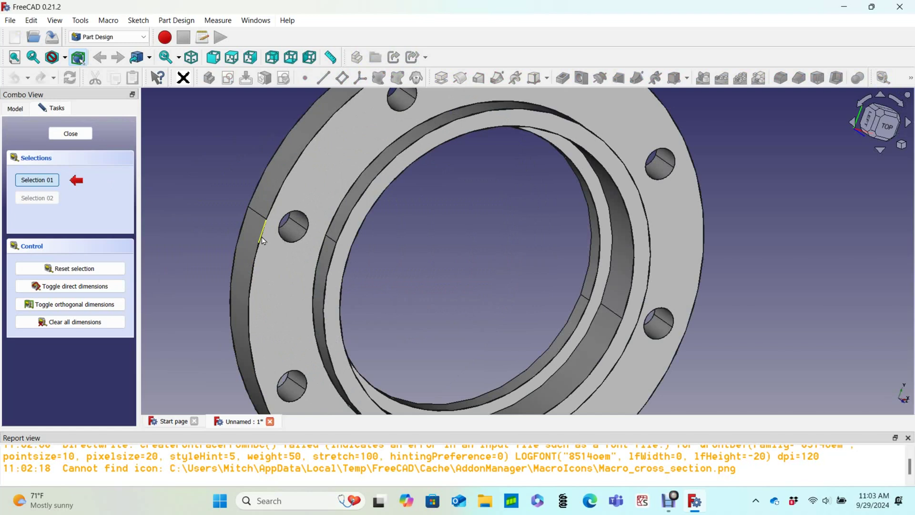
{"action": "left_click", "coordinate": [264, 241]}
{"action": "left_click", "coordinate": [242, 232]}
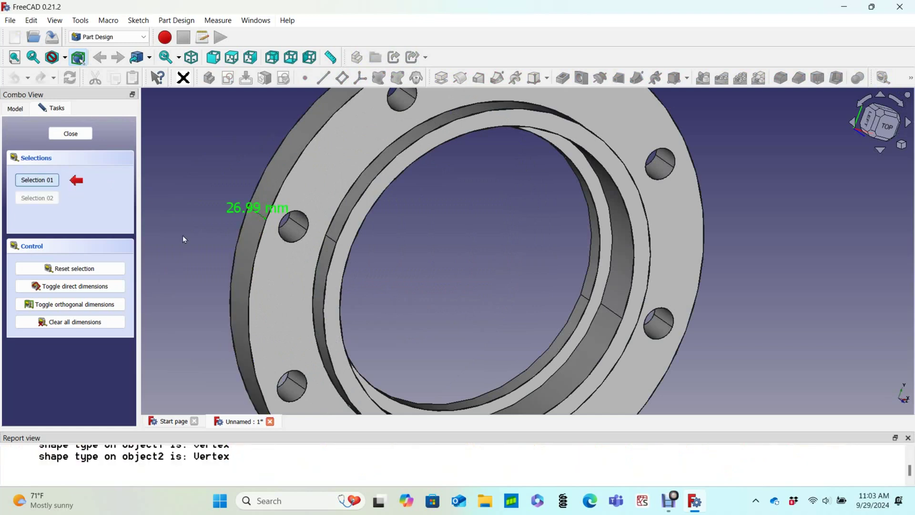
Step: Measure the diameter of one bolt hole between the seam edges on its opposite sides
{"action": "middle_click_drag", "start_coordinate": [225, 239], "coordinate": [241, 251]}
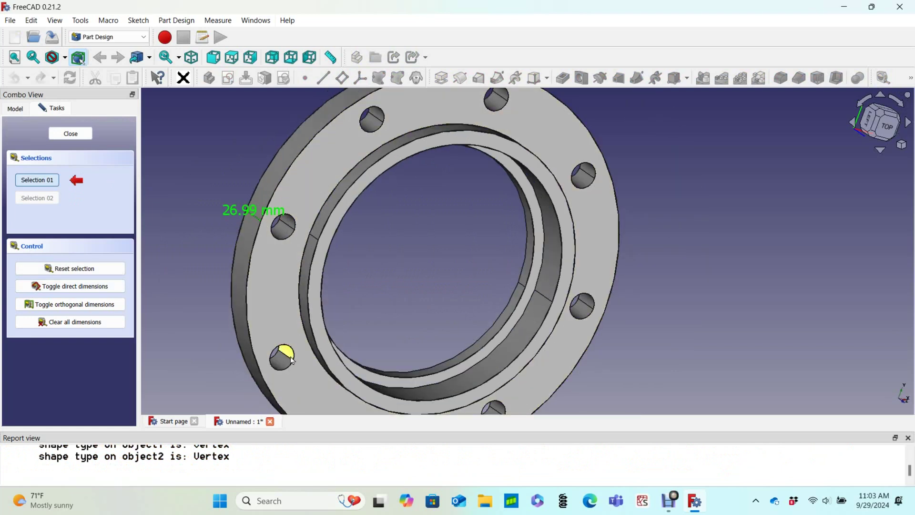
{"action": "scroll", "coordinate": [293, 358], "scroll_direction": "up", "scroll_amount": 5}
{"action": "middle_click_drag", "start_coordinate": [293, 361], "coordinate": [310, 262]}
{"action": "scroll", "coordinate": [296, 245], "scroll_direction": "down", "scroll_amount": 3}
{"action": "scroll", "coordinate": [300, 221], "scroll_direction": "up", "scroll_amount": 3}
{"action": "scroll", "coordinate": [357, 288], "scroll_direction": "down", "scroll_amount": 3}
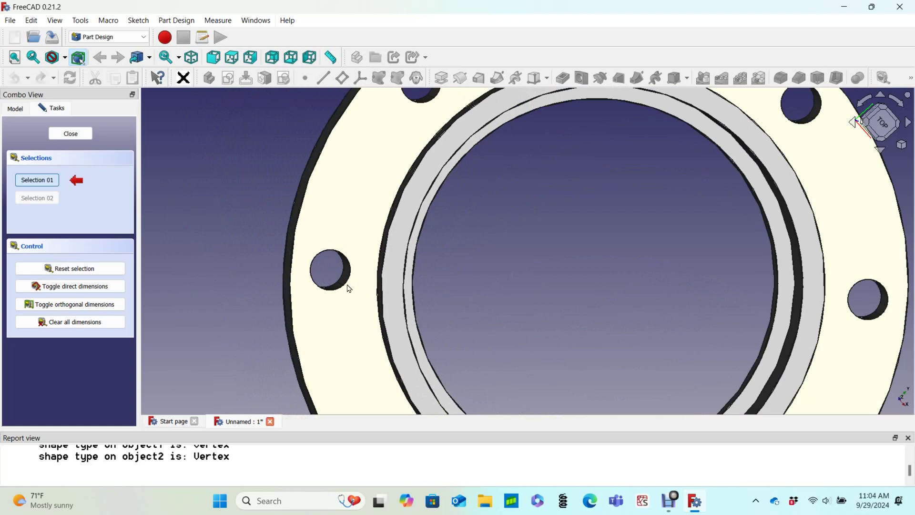
{"action": "scroll", "coordinate": [343, 296], "scroll_direction": "up", "scroll_amount": 4}
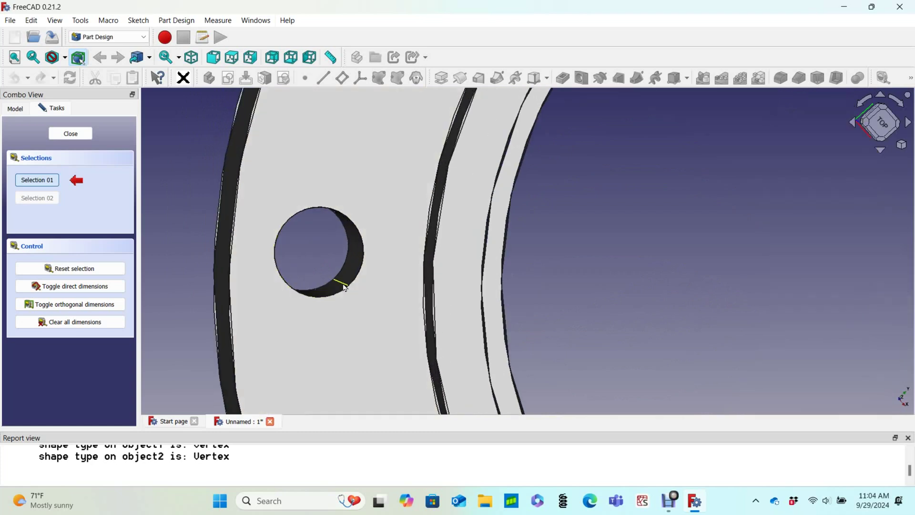
{"action": "left_click", "coordinate": [345, 288]}
{"action": "scroll", "coordinate": [358, 319], "scroll_direction": "down", "scroll_amount": 3}
{"action": "middle_click_drag", "start_coordinate": [358, 311], "coordinate": [345, 267]}
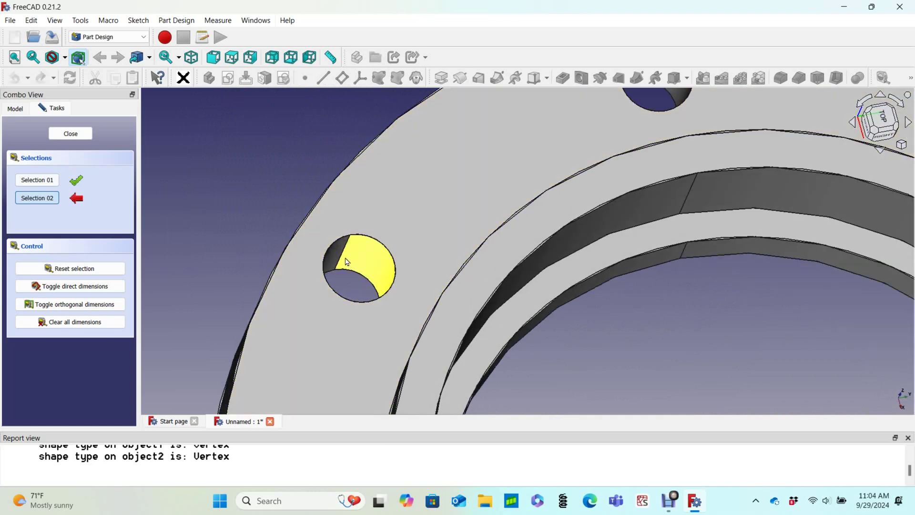
{"action": "left_click", "coordinate": [343, 262]}
{"action": "middle_click_drag", "start_coordinate": [343, 262], "coordinate": [348, 289]}
{"action": "scroll", "coordinate": [347, 289], "scroll_direction": "down", "scroll_amount": 1}
{"action": "scroll", "coordinate": [348, 289], "scroll_direction": "up", "scroll_amount": 3}
{"action": "scroll", "coordinate": [319, 300], "scroll_direction": "down", "scroll_amount": 6}
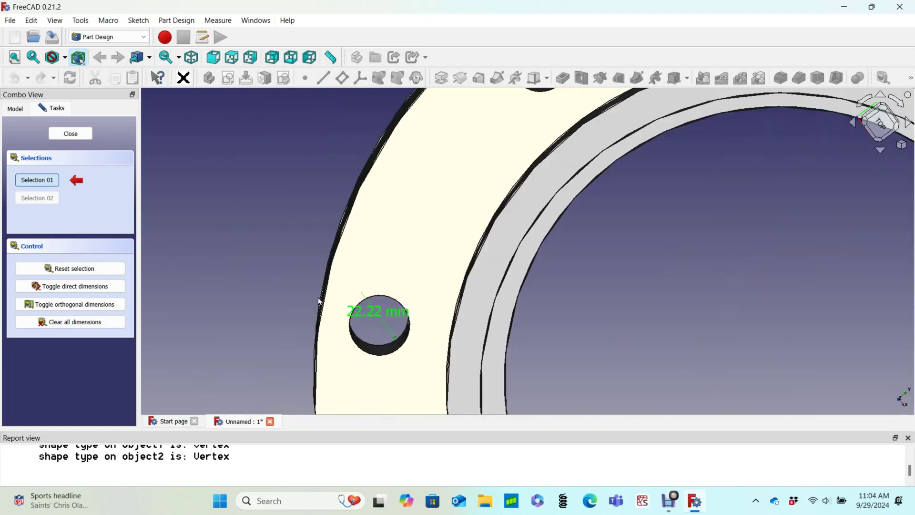
Step: Measure the inner socket bore's diameter between the seam edges on its opposite sides and inspect the dimension
{"action": "scroll", "coordinate": [411, 293], "scroll_direction": "up", "scroll_amount": 1}
{"action": "scroll", "coordinate": [450, 299], "scroll_direction": "up", "scroll_amount": 1}
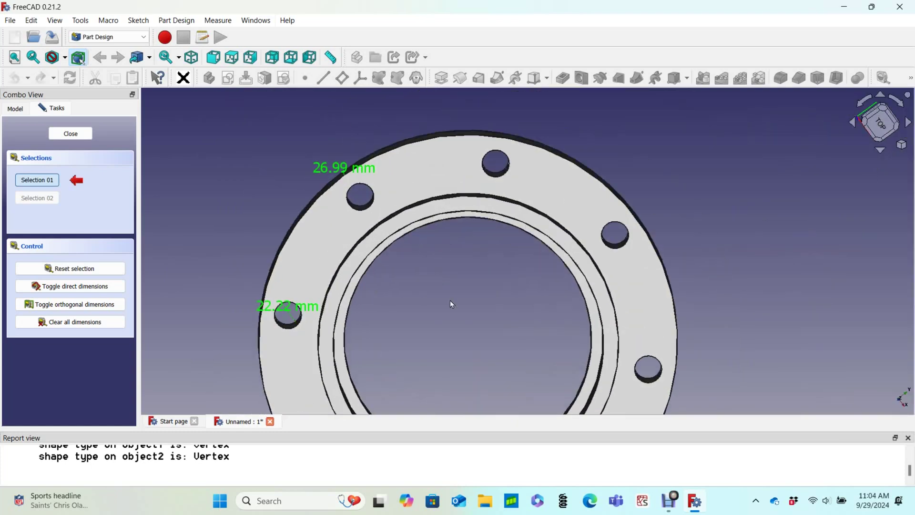
{"action": "scroll", "coordinate": [385, 288], "scroll_direction": "down", "scroll_amount": 1}
{"action": "middle_click_drag", "start_coordinate": [438, 312], "coordinate": [393, 254]}
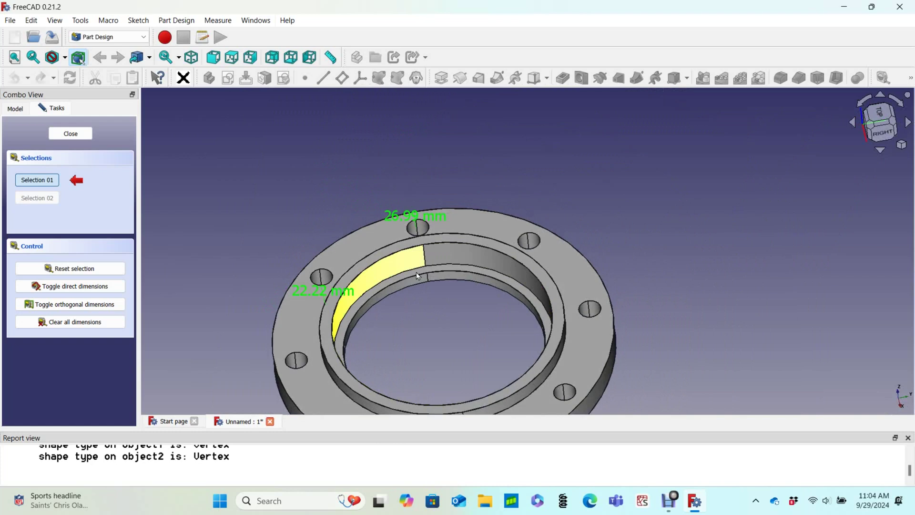
{"action": "scroll", "coordinate": [425, 258], "scroll_direction": "down", "scroll_amount": 2}
{"action": "scroll", "coordinate": [426, 267], "scroll_direction": "up", "scroll_amount": 6}
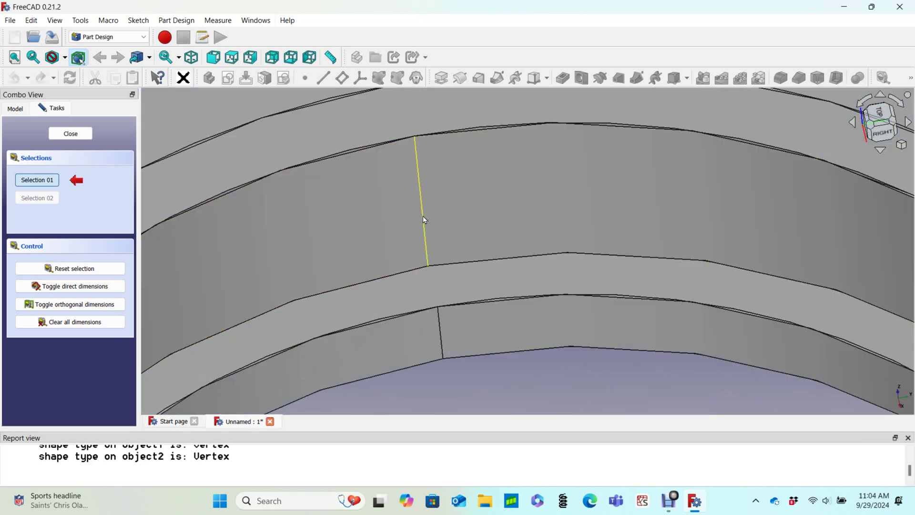
{"action": "left_click", "coordinate": [420, 214]}
{"action": "scroll", "coordinate": [417, 227], "scroll_direction": "up", "scroll_amount": 2}
{"action": "scroll", "coordinate": [418, 231], "scroll_direction": "down", "scroll_amount": 8}
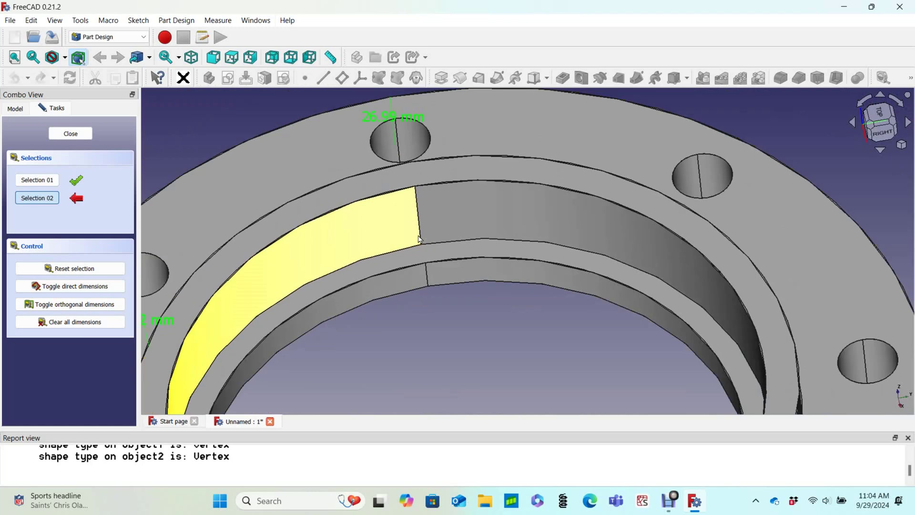
{"action": "middle_click_drag", "start_coordinate": [400, 319], "coordinate": [585, 379]}
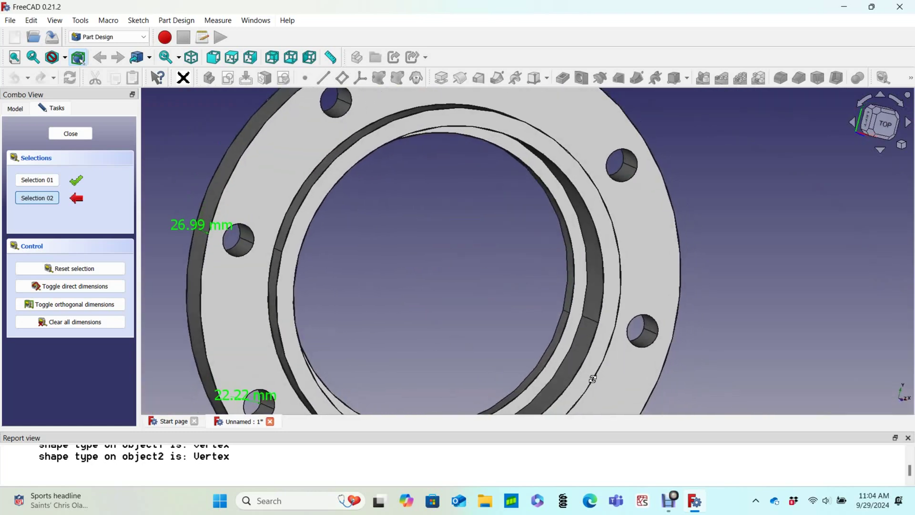
{"action": "left_click", "coordinate": [591, 320]}
{"action": "scroll", "coordinate": [476, 267], "scroll_direction": "down", "scroll_amount": 5}
{"action": "scroll", "coordinate": [670, 267], "scroll_direction": "up", "scroll_amount": 4}
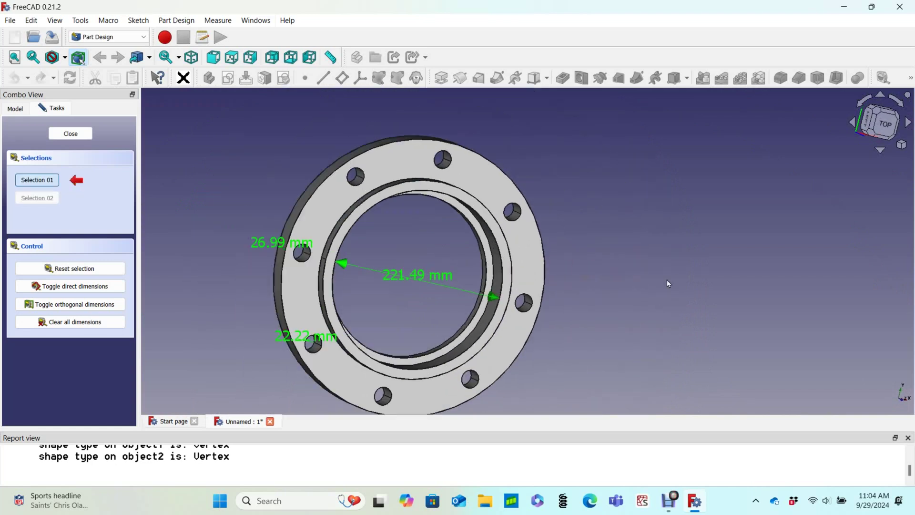
{"action": "middle_click_drag", "start_coordinate": [414, 233], "coordinate": [474, 231]}
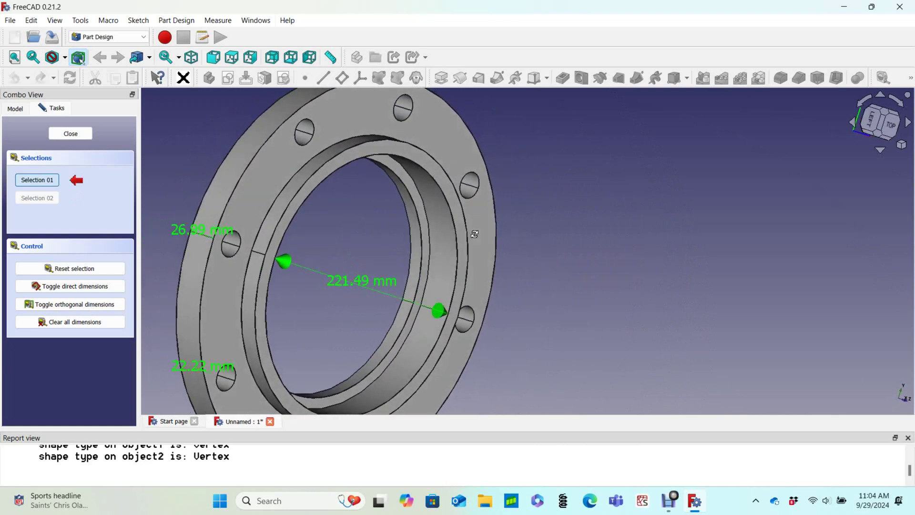